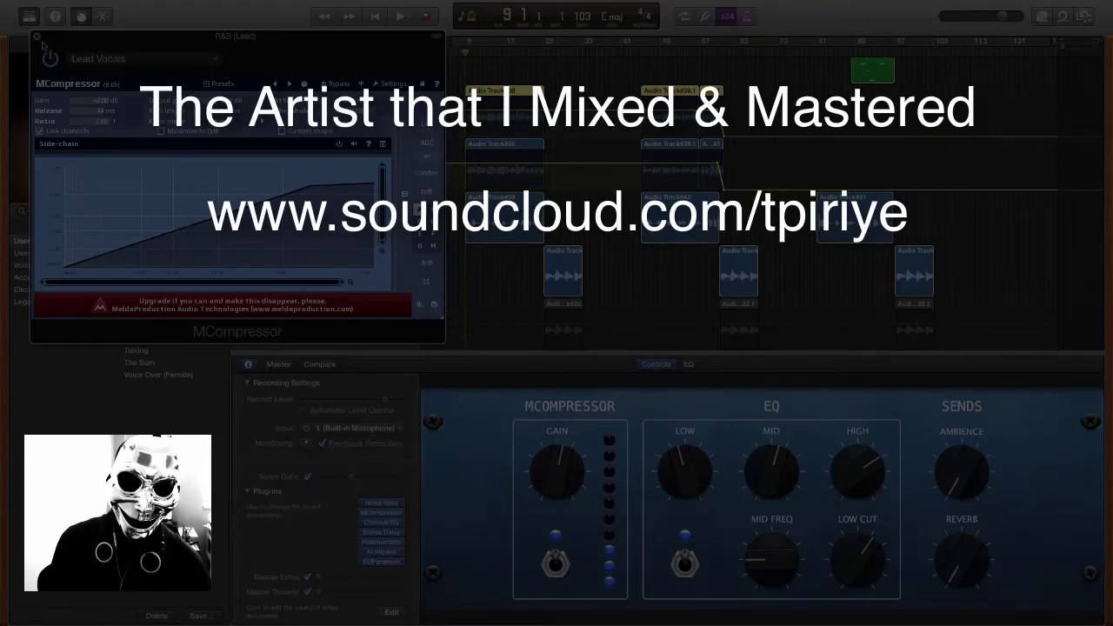
Step: Close the MCompressor plug-in window to get back to the main project view
left_click(35, 38)
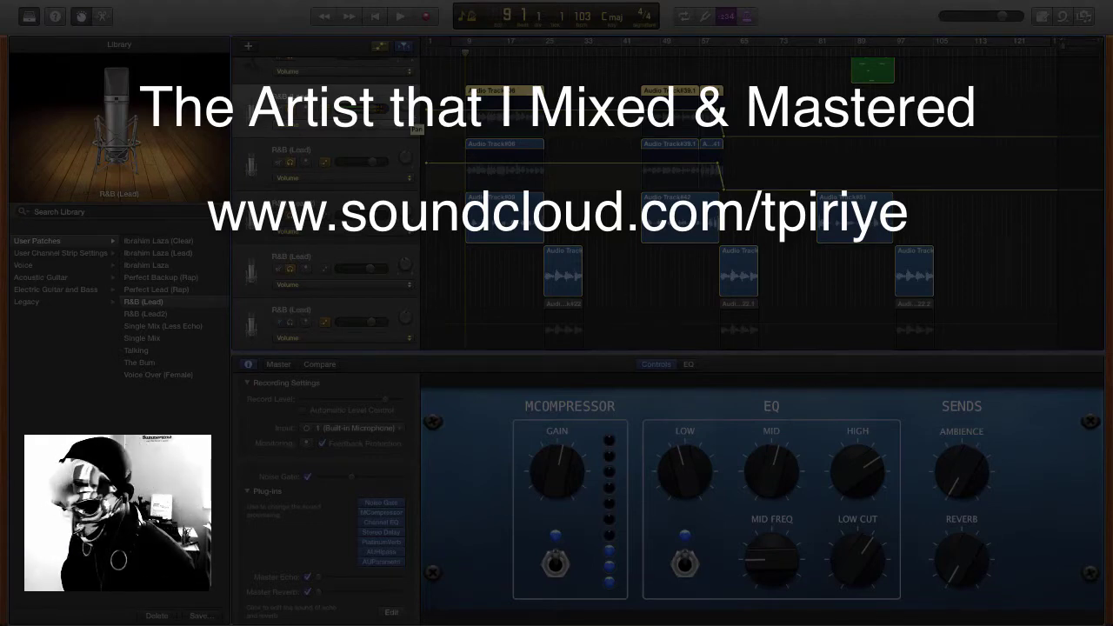
Step: Inspect the R&B (Lead2) and R&B (Lead) tracks' controls and EQ, ending on the bottom R&B (Lead) track
left_click(424, 204)
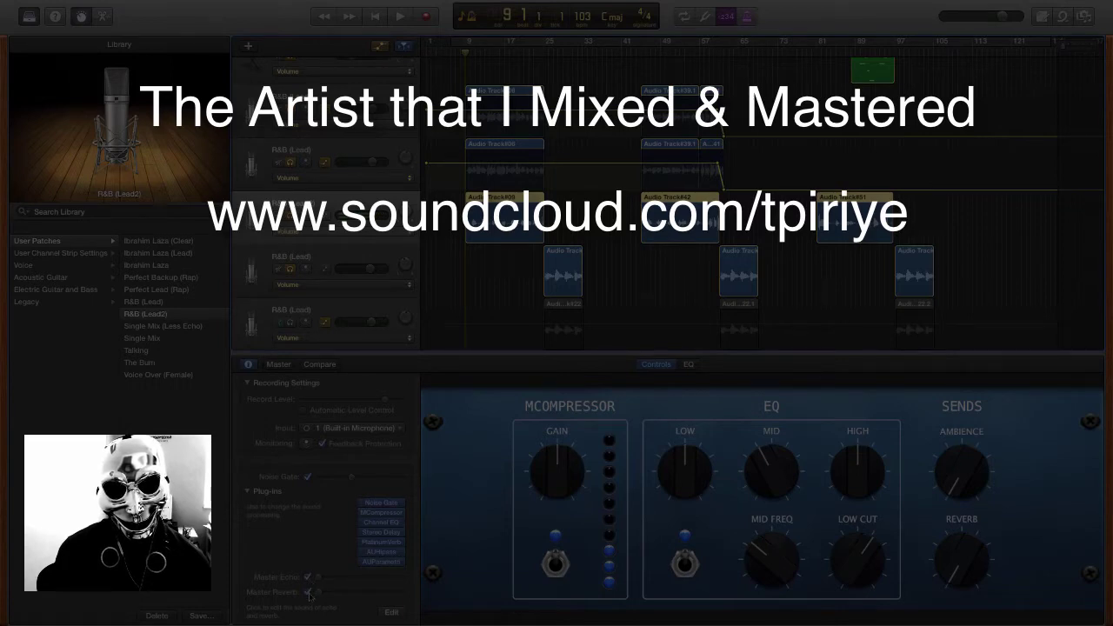
left_click(374, 262)
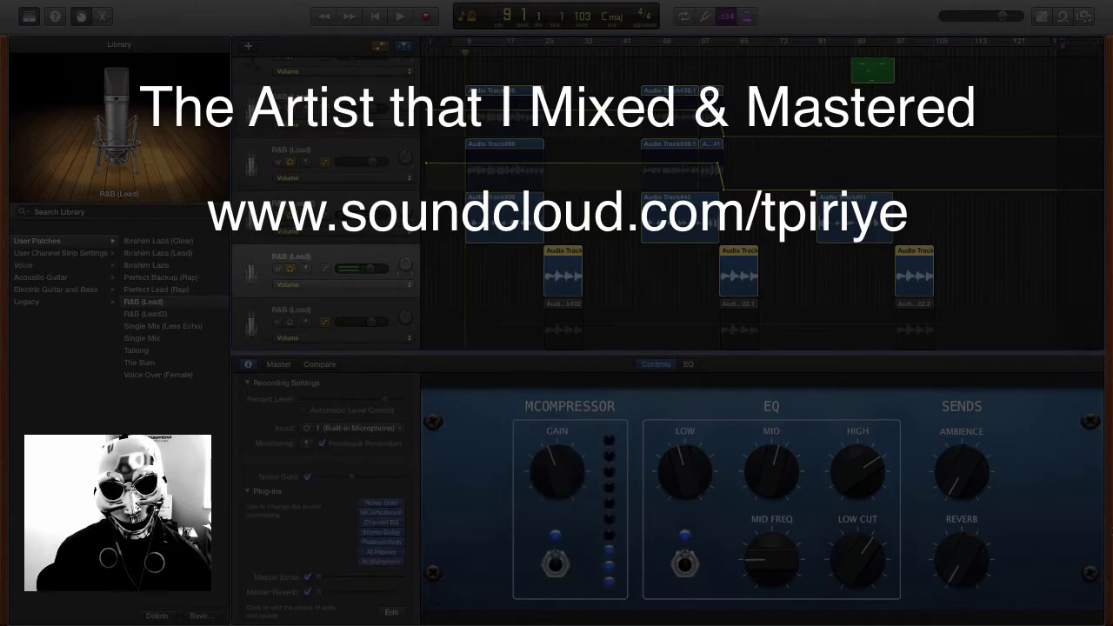
left_click(693, 366)
left_click(657, 365)
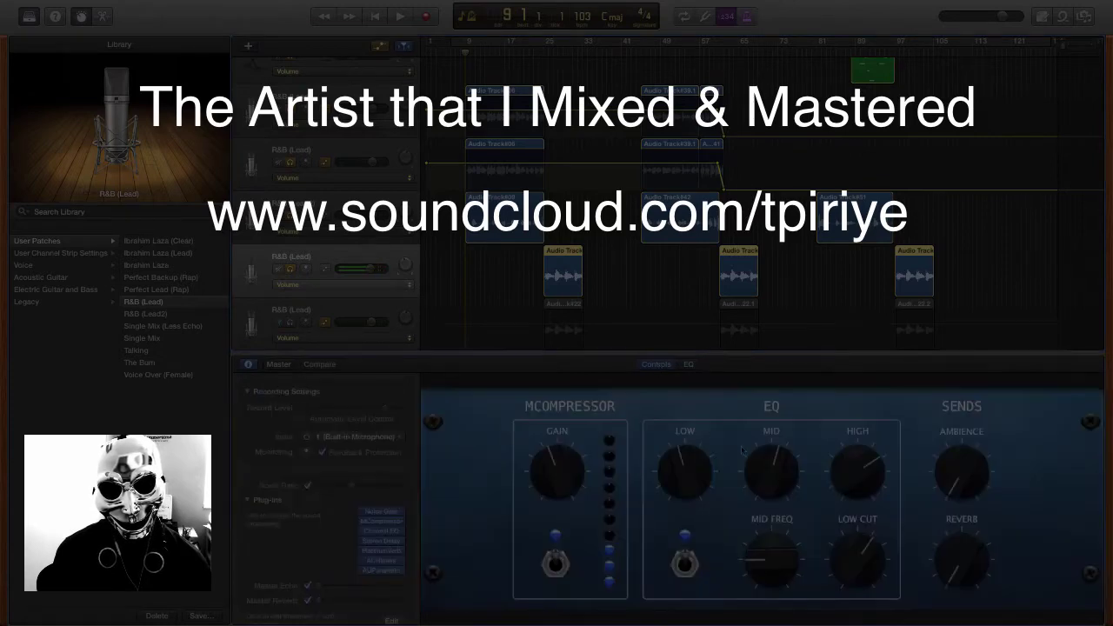
left_click(365, 313)
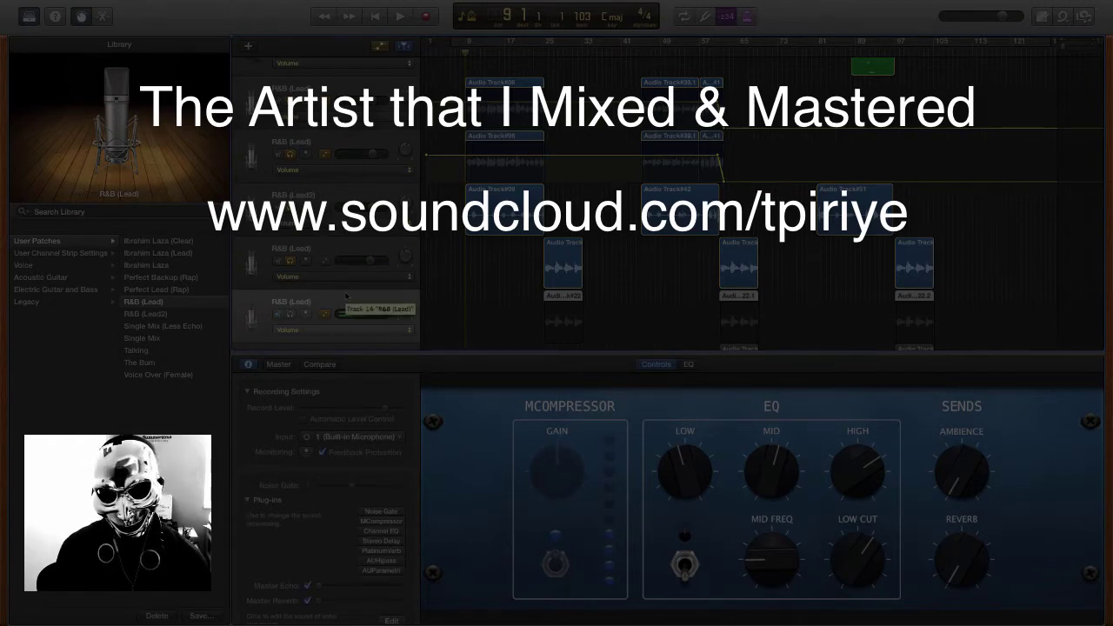
Step: Arm the bottom R&B (Lead) track and enable its Noise Gate, MCompressor, Channel EQ, Stereo Delay and AUHipass
left_click(290, 313)
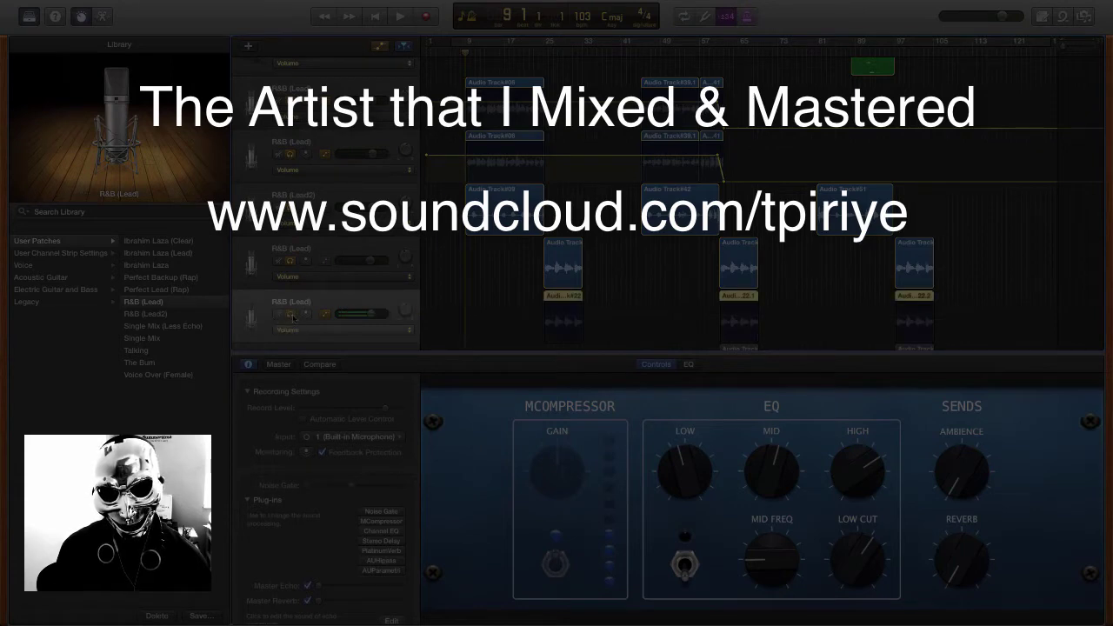
left_click(364, 511)
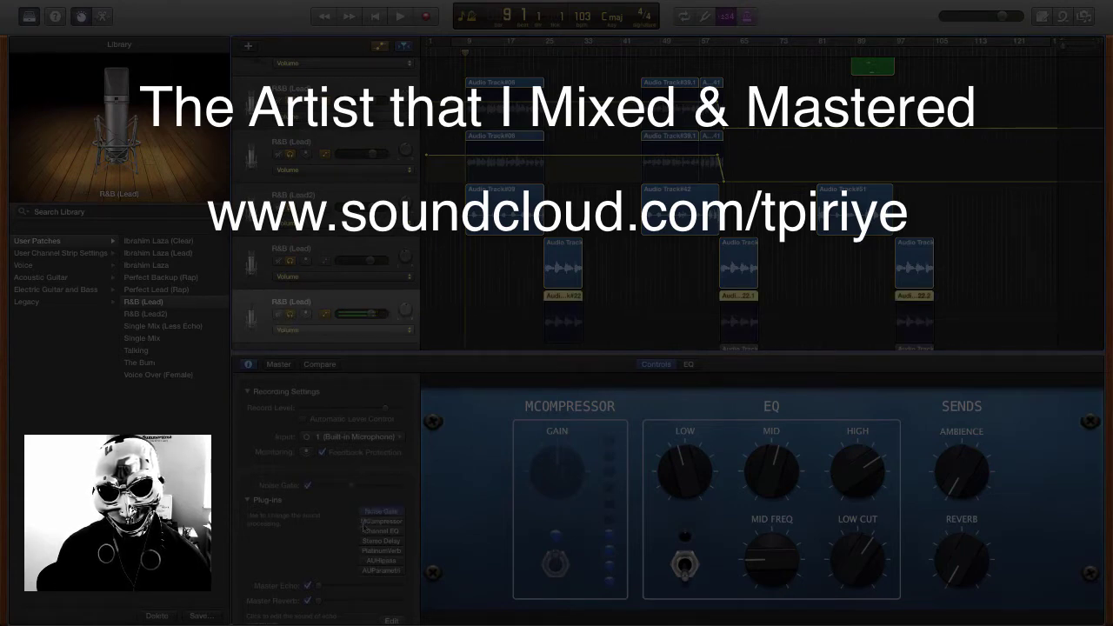
left_click(363, 521)
left_click(363, 530)
left_click(364, 540)
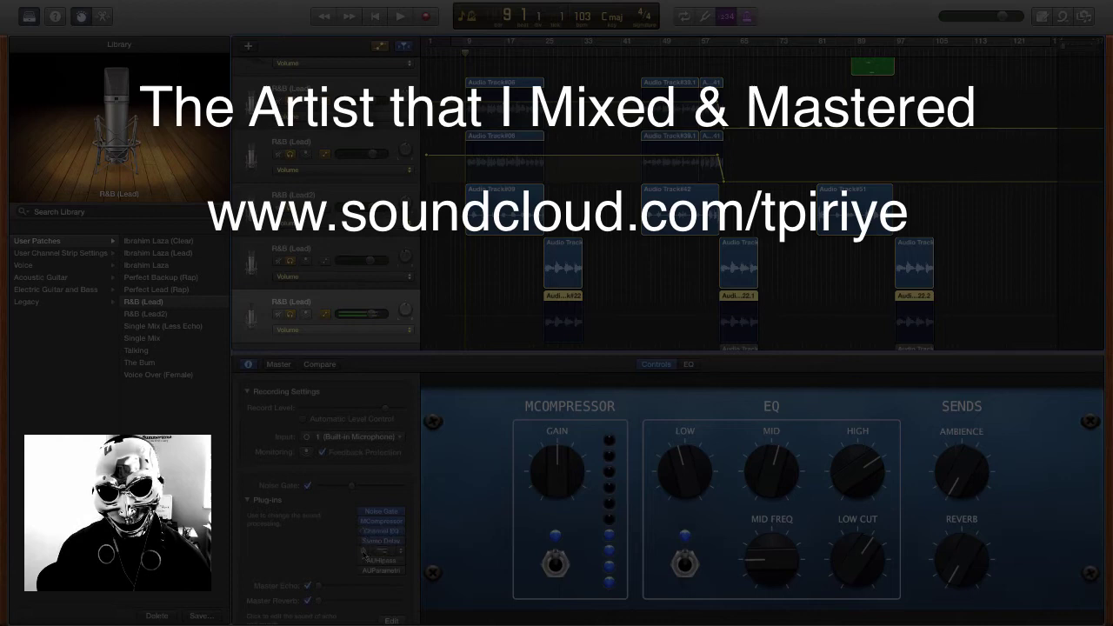
left_click(364, 560)
Step: Enable Noise Gate, MCompressor, Channel EQ, Stereo Delay and PlatinumVerb on the R&B (Lead2) track
scroll(373, 331, "down", 5)
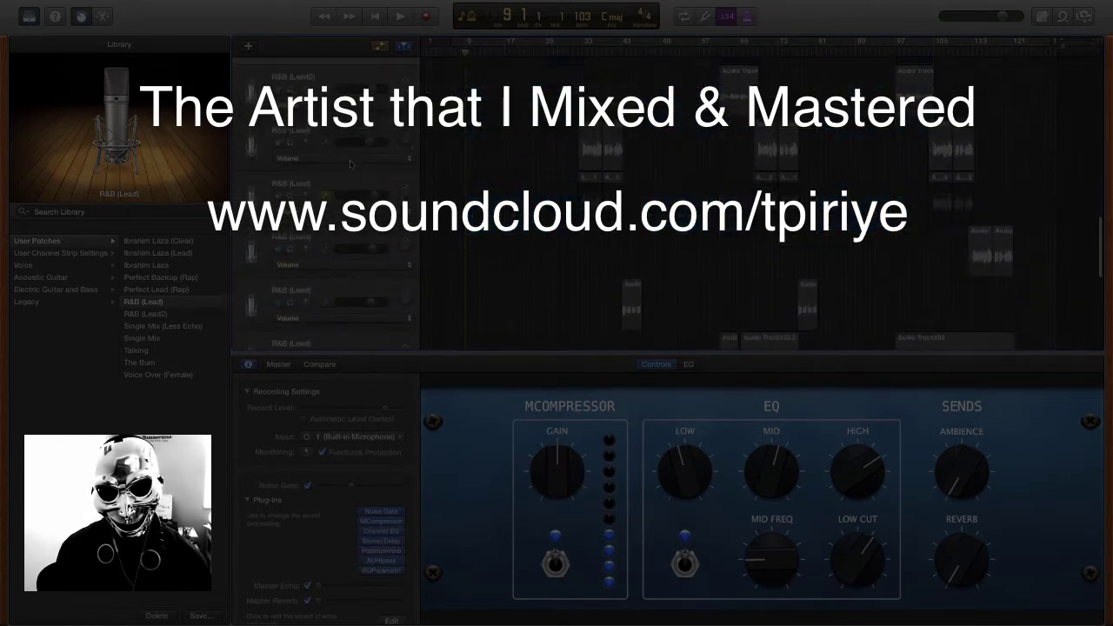
left_click(339, 91)
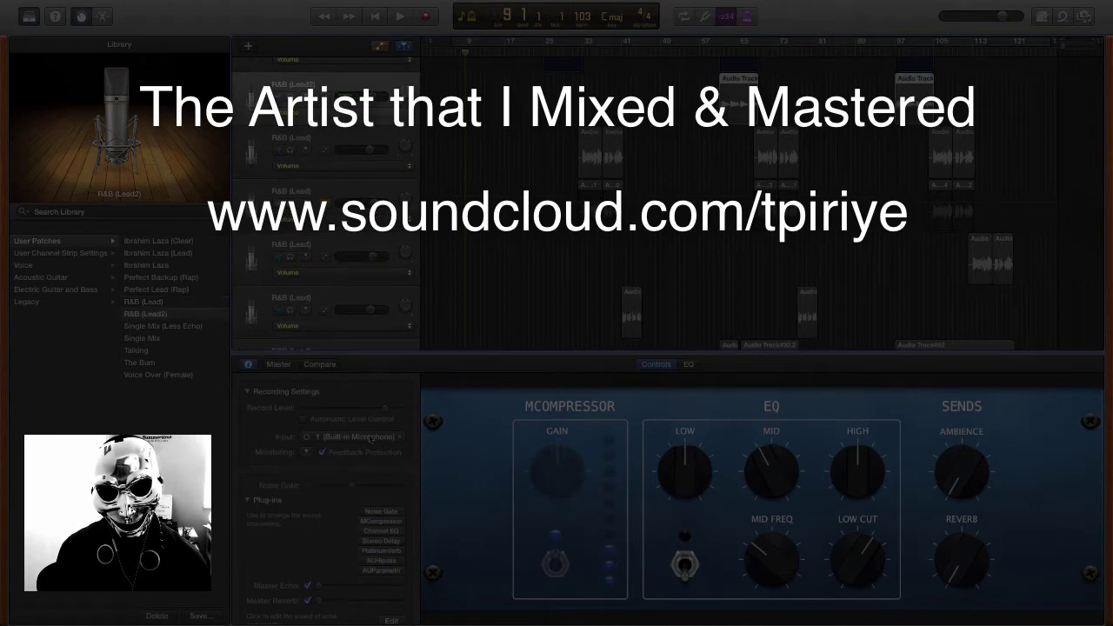
left_click(364, 511)
left_click(364, 521)
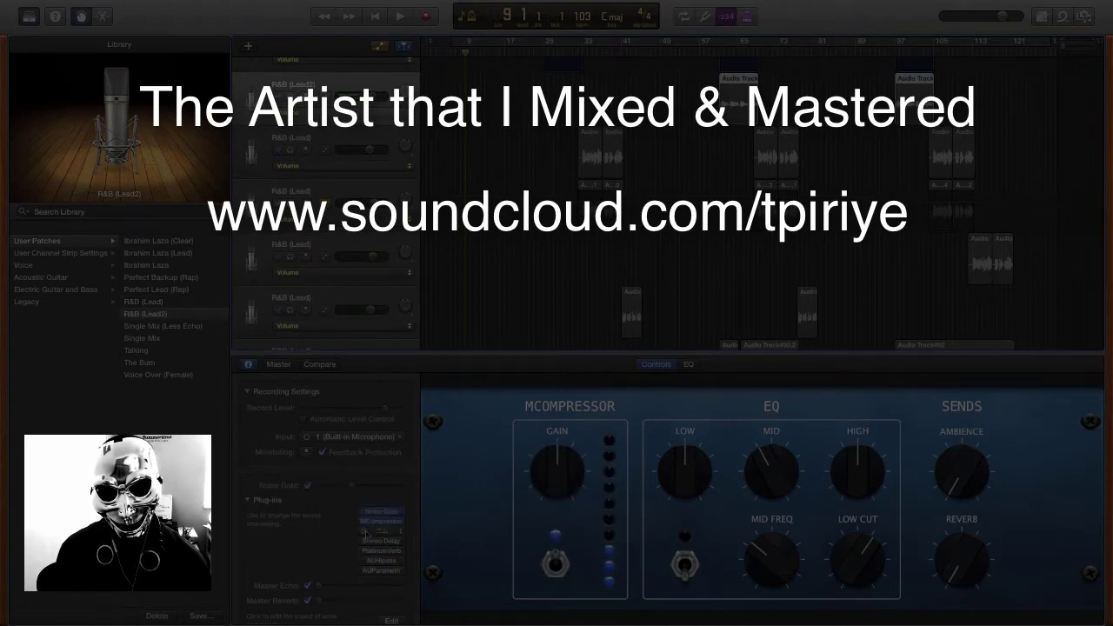
left_click(365, 530)
left_click(364, 539)
left_click(364, 551)
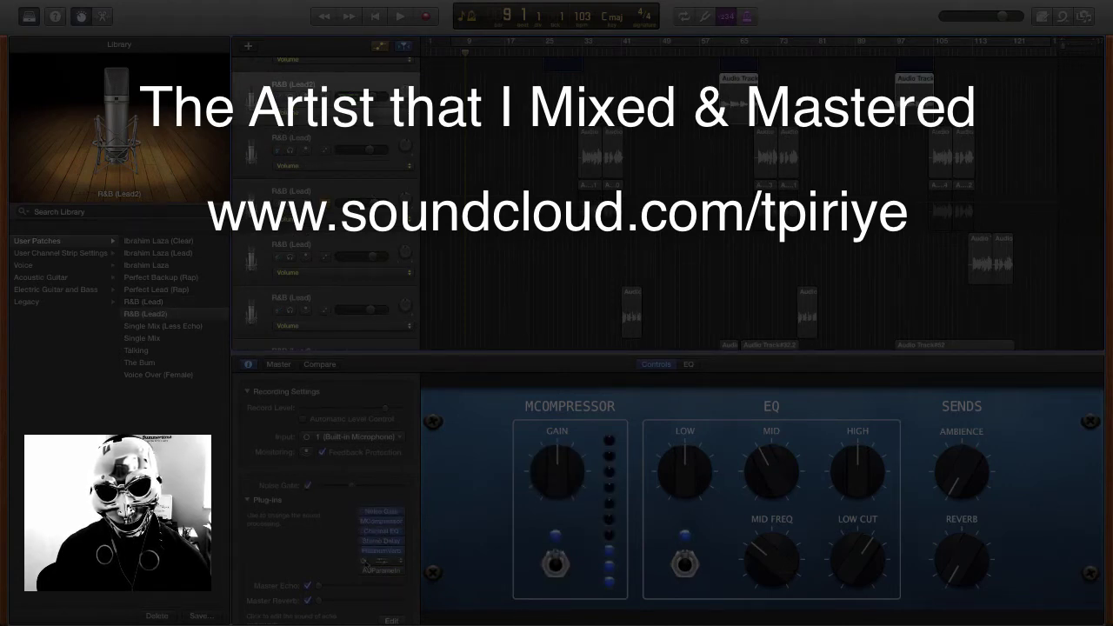
Step: Switch on MCompressor for three more R&B (Lead) tracks, plus Channel EQ onward on the last
left_click(358, 150)
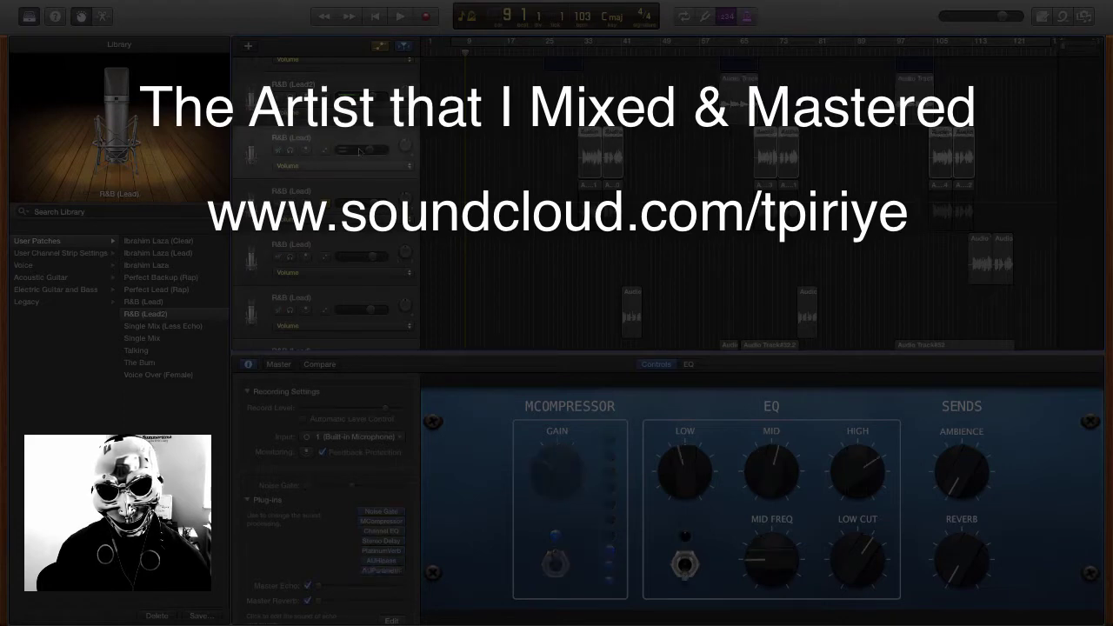
left_click(364, 521)
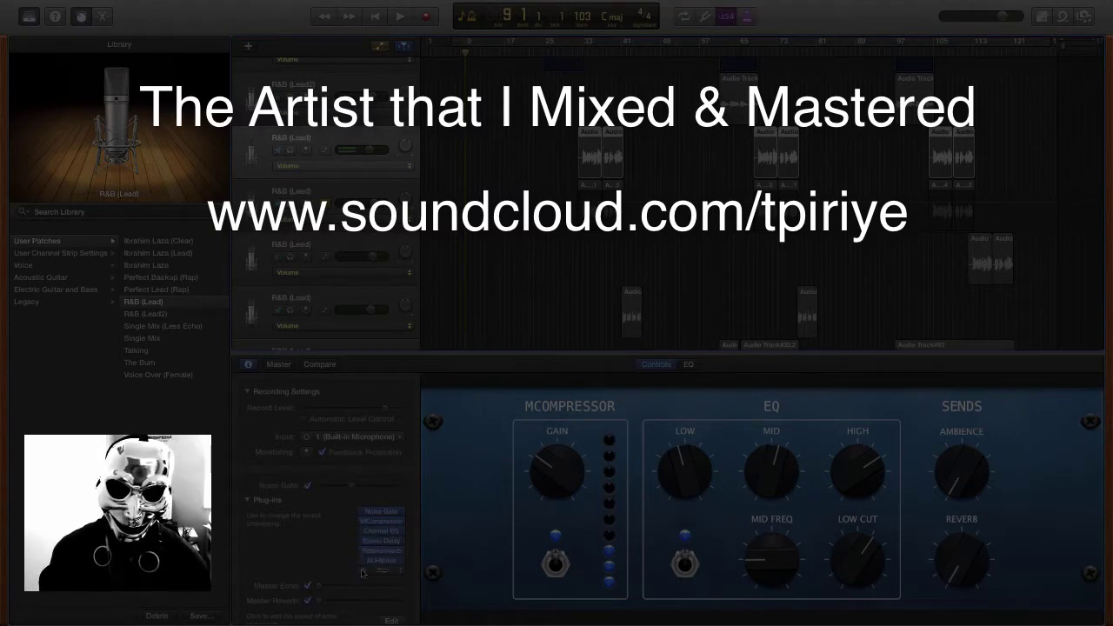
left_click(348, 190)
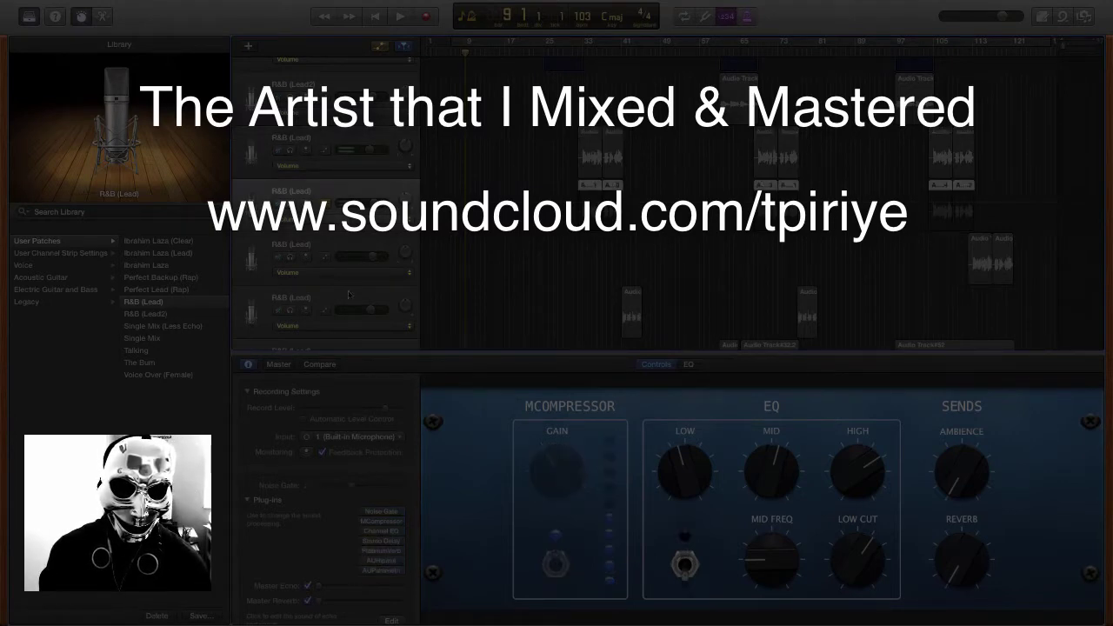
left_click(364, 519)
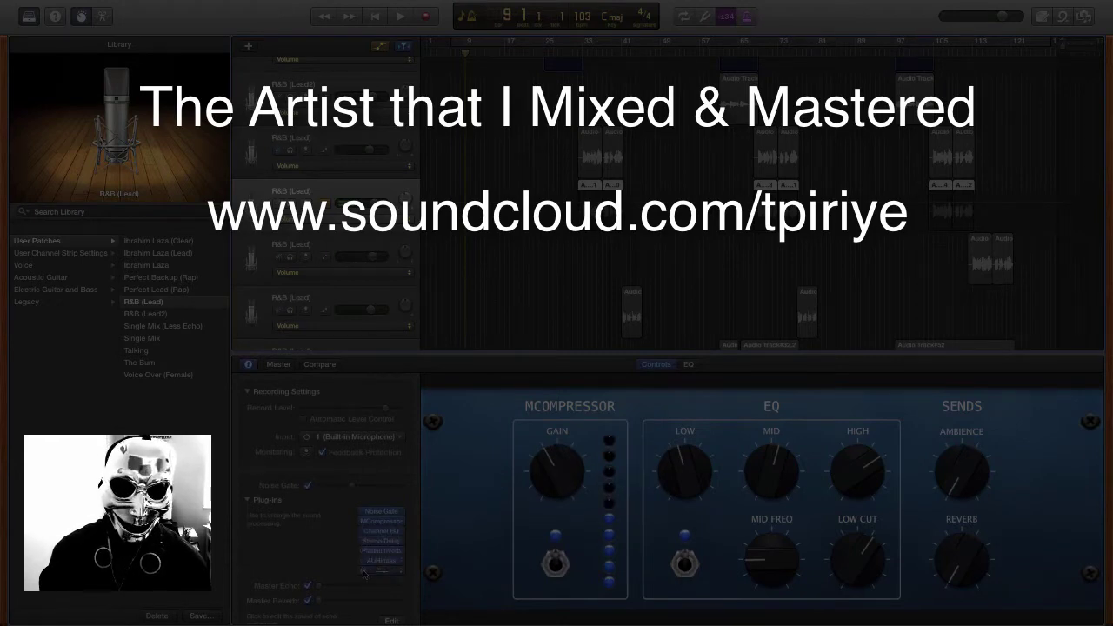
left_click(349, 245)
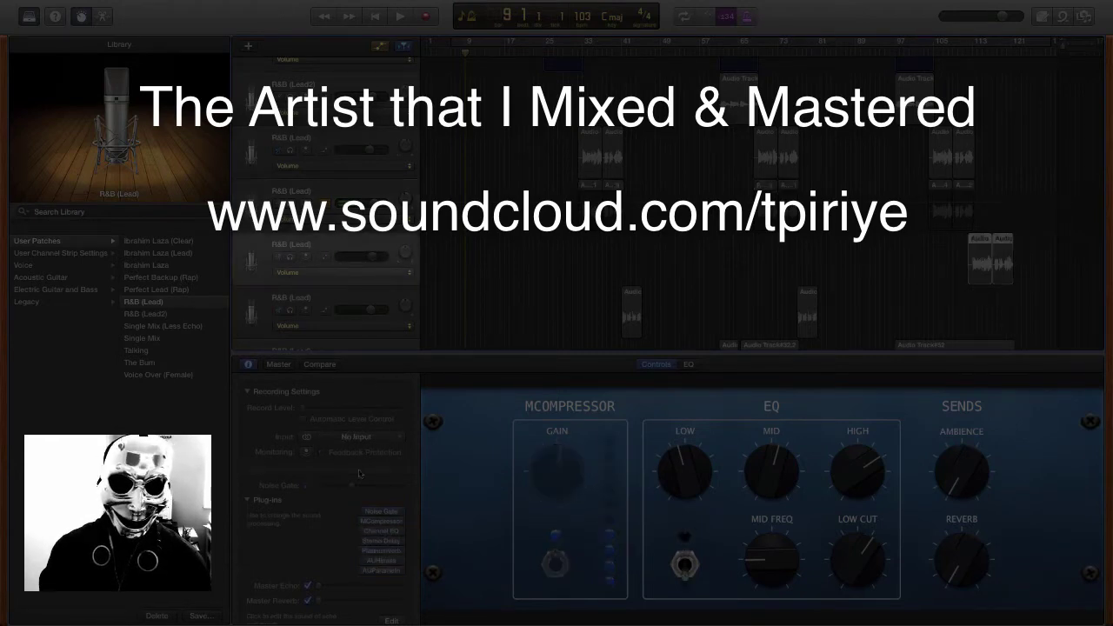
left_click(364, 521)
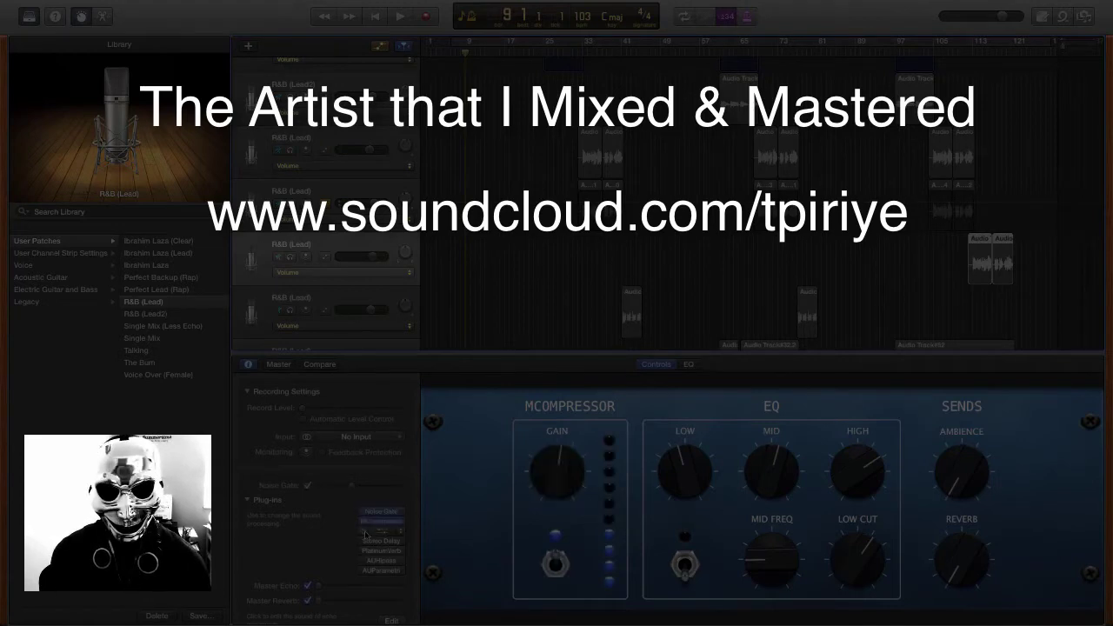
left_click_drag(364, 532, 362, 573)
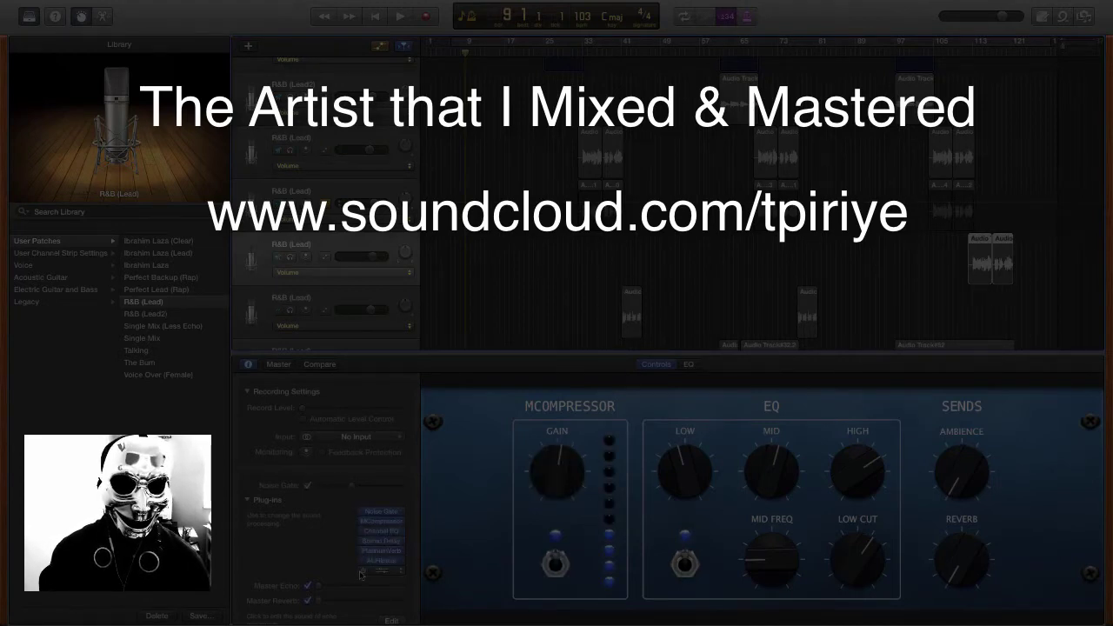
Step: Enable the bottom R&B (Lead) track's full chain, from Noise Gate through AUHipass and AUParametric EQ
left_click(341, 301)
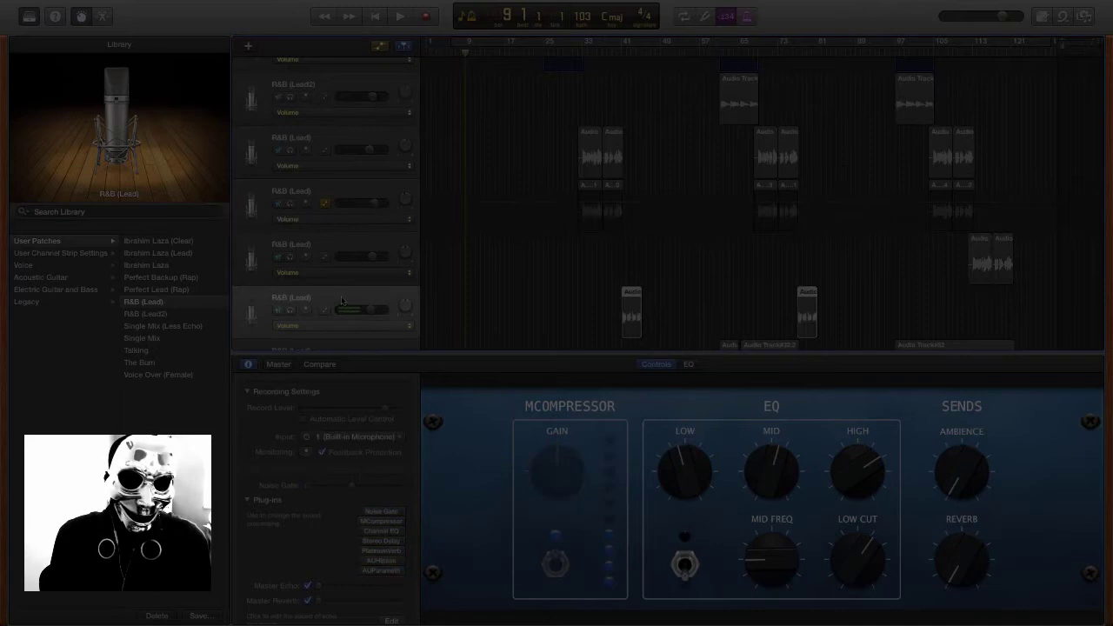
left_click(364, 511)
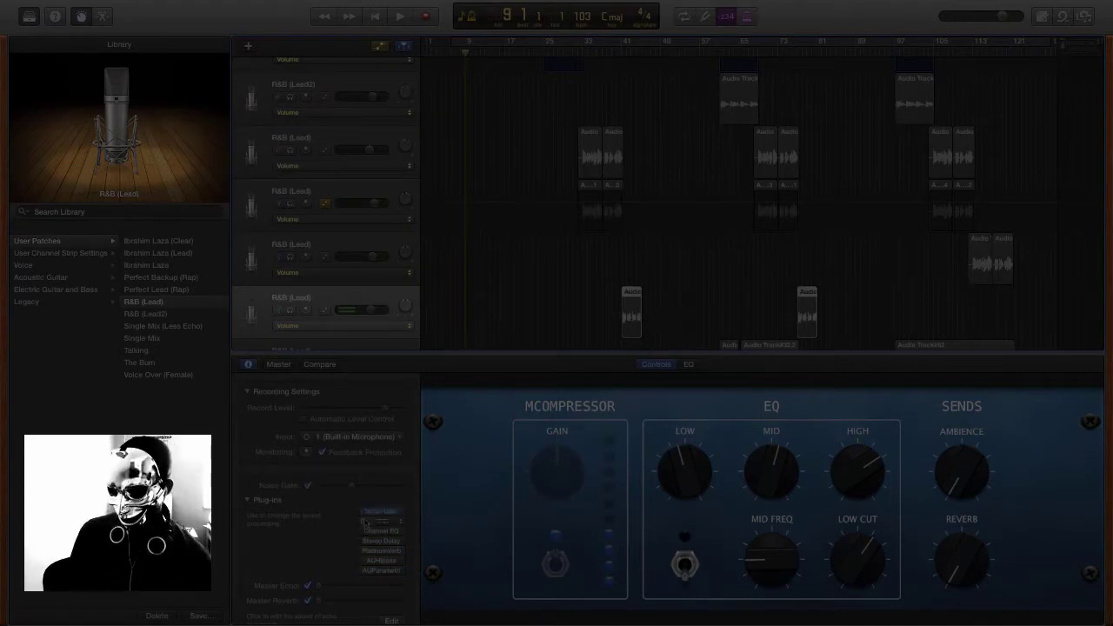
left_click(364, 521)
left_click(363, 531)
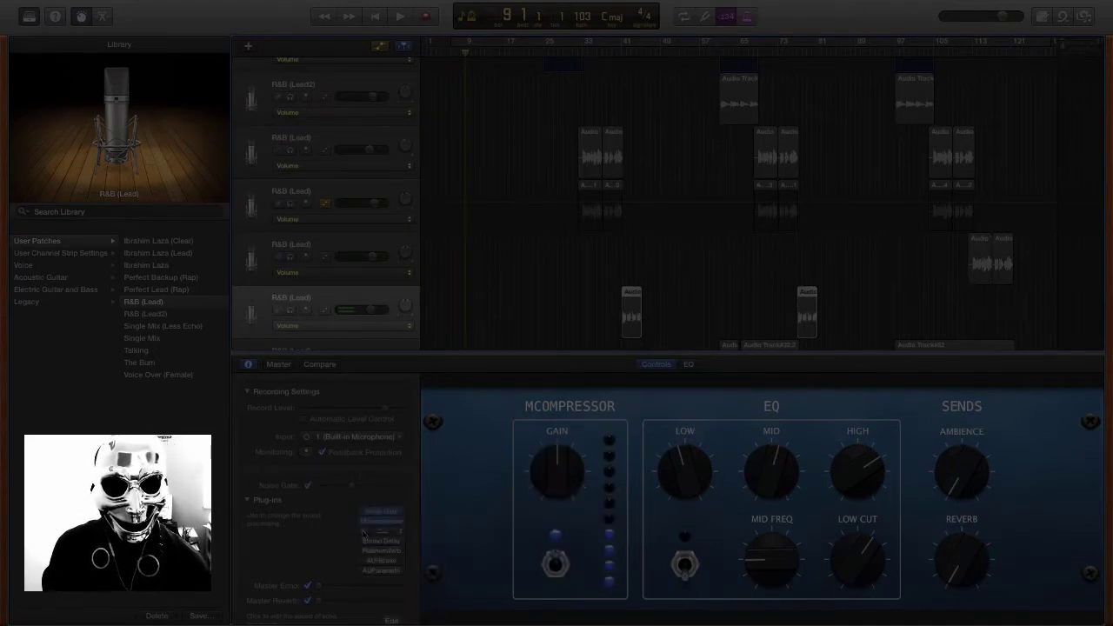
left_click(364, 540)
left_click(364, 551)
left_click(364, 560)
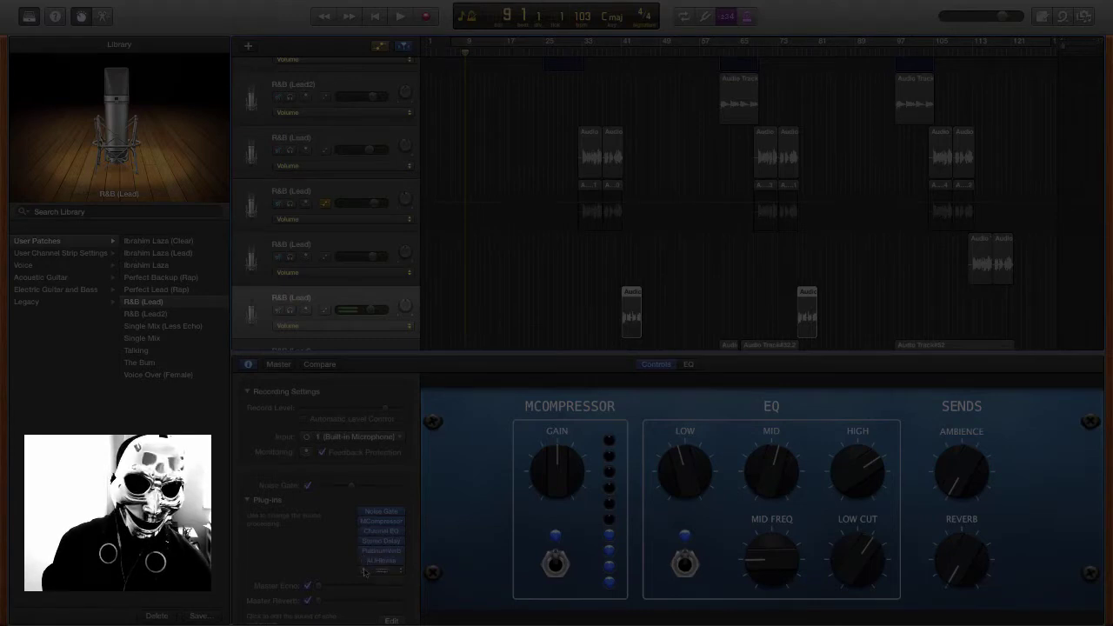
left_click(364, 570)
Step: Enable the compressor, Channel EQ and remaining plug-ins on the second R&B (Lead) track
scroll(377, 145, "down", 5)
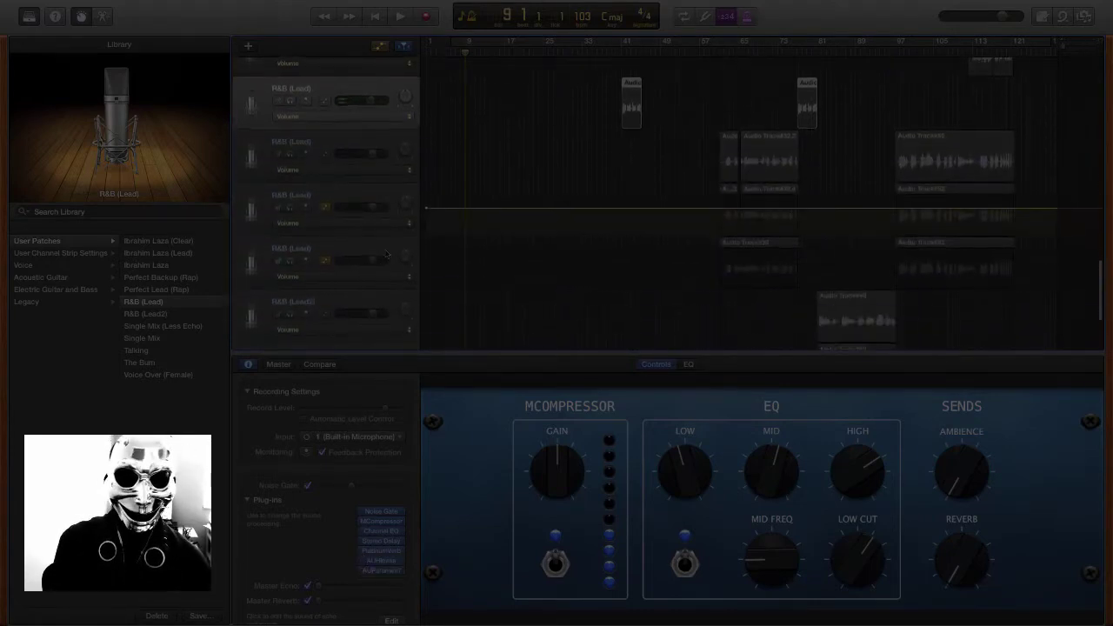
left_click(378, 145)
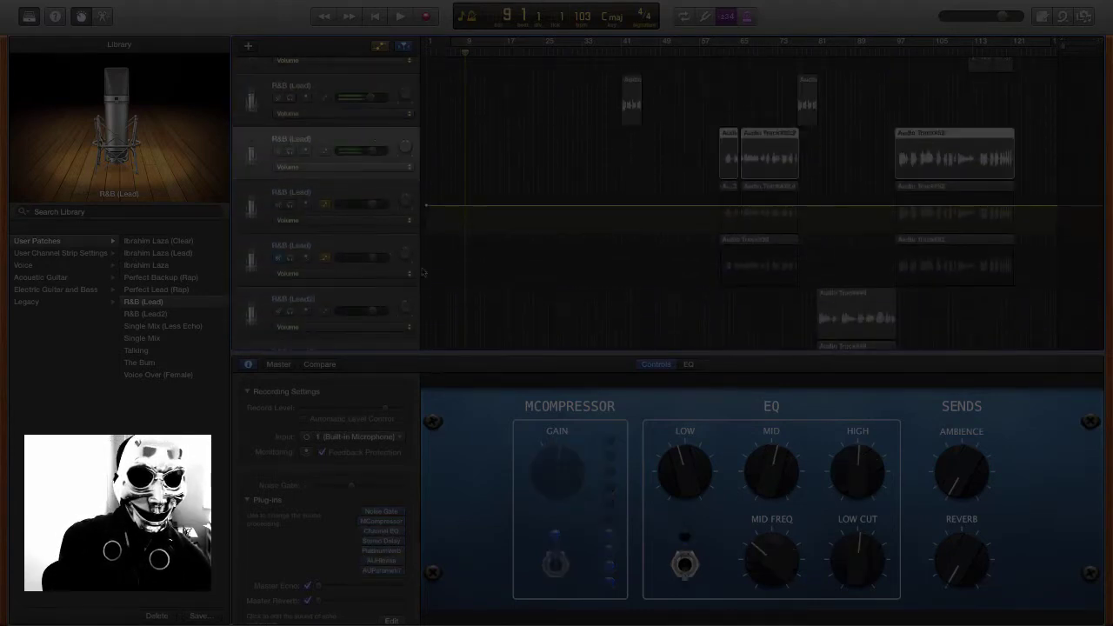
left_click(364, 515)
left_click(364, 532)
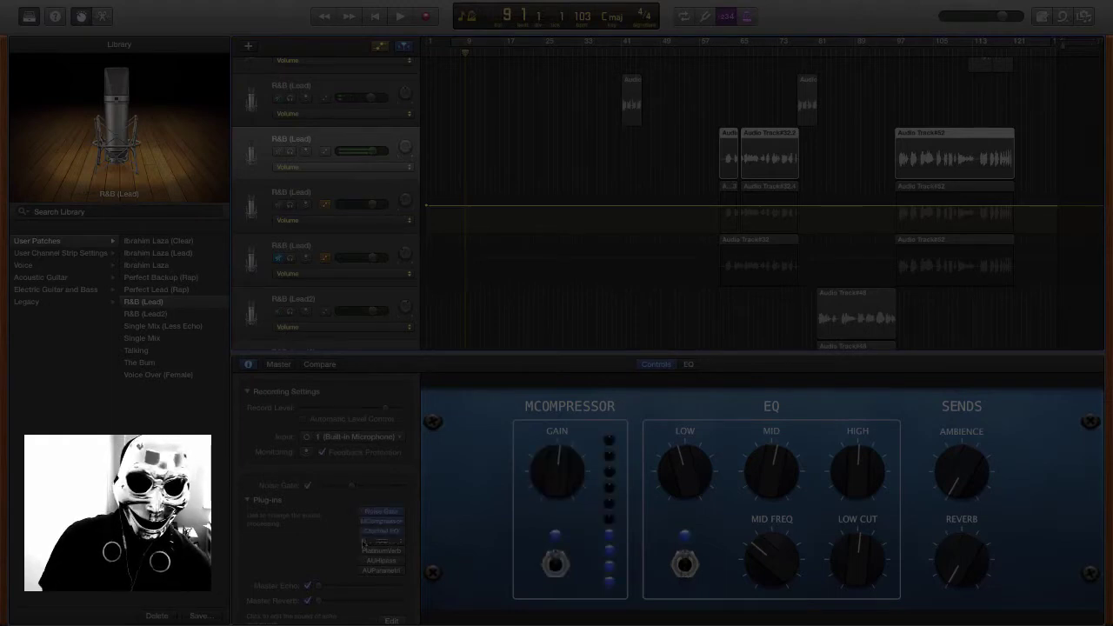
left_click(364, 548)
left_click(364, 549)
left_click(364, 559)
left_click(364, 569)
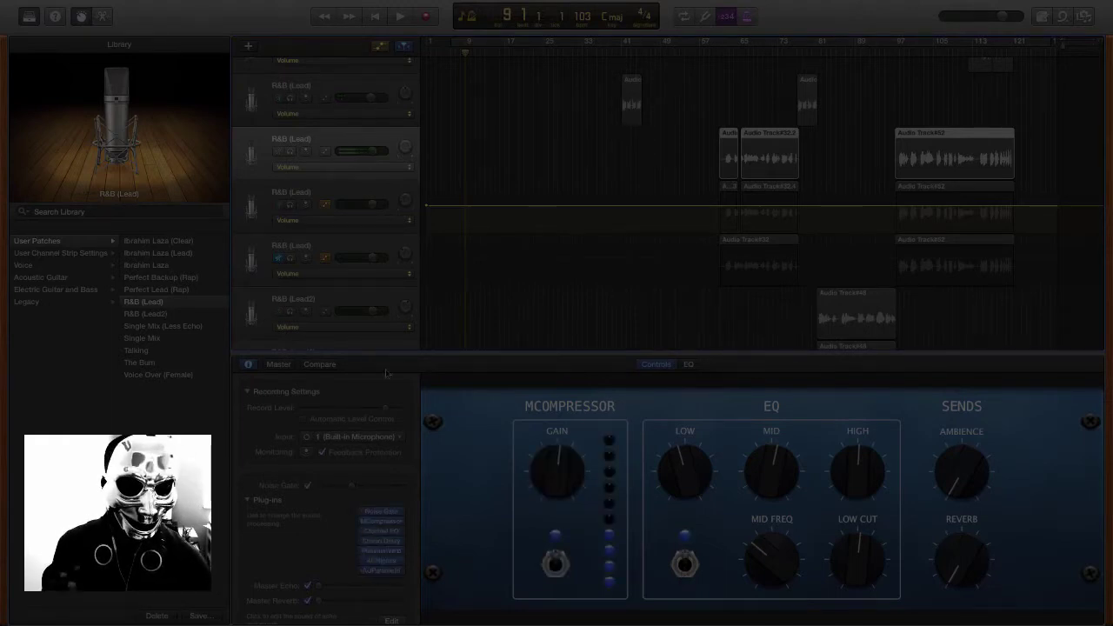
Step: Enable all seven plug-ins, Noise Gate through AUParametric EQ, on the third R&B (Lead) track
left_click(381, 188)
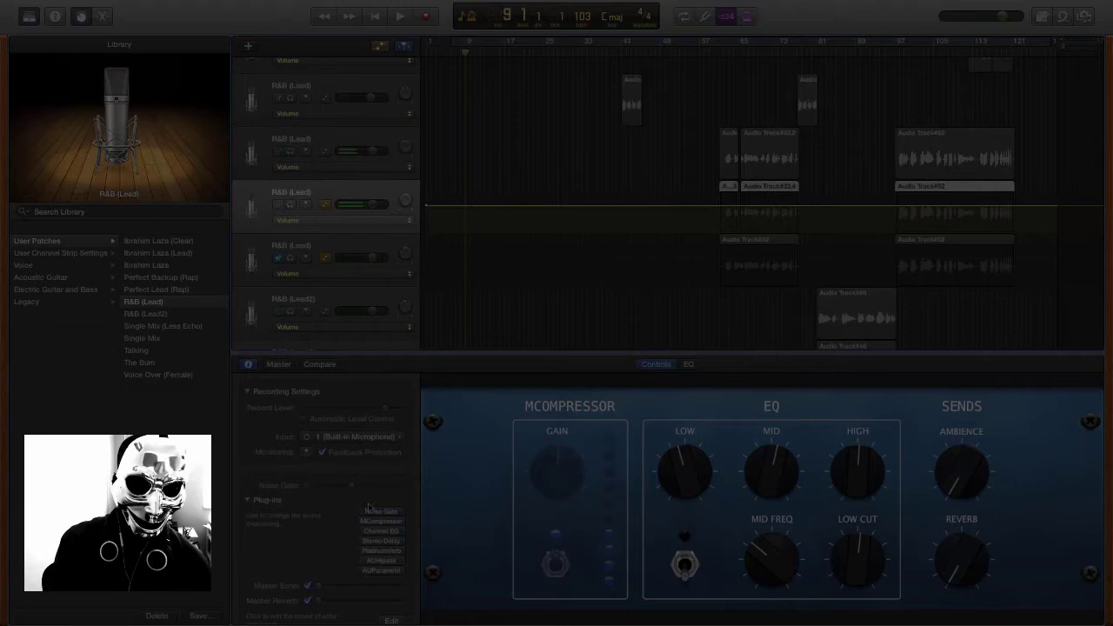
left_click(364, 512)
left_click(363, 522)
left_click(363, 531)
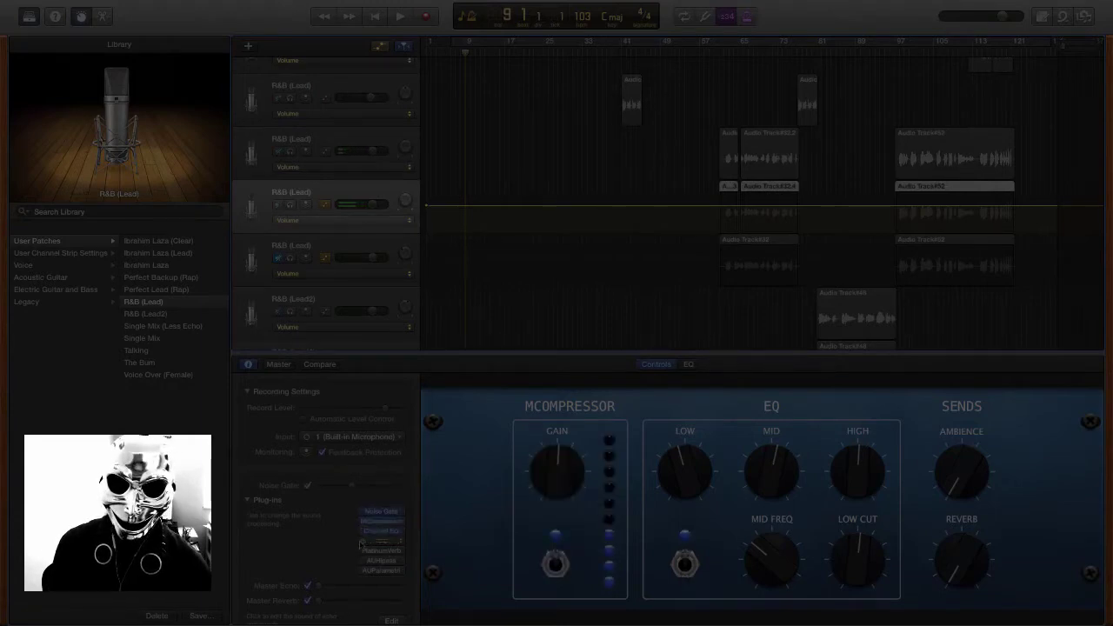
left_click(363, 541)
left_click(363, 550)
left_click(363, 560)
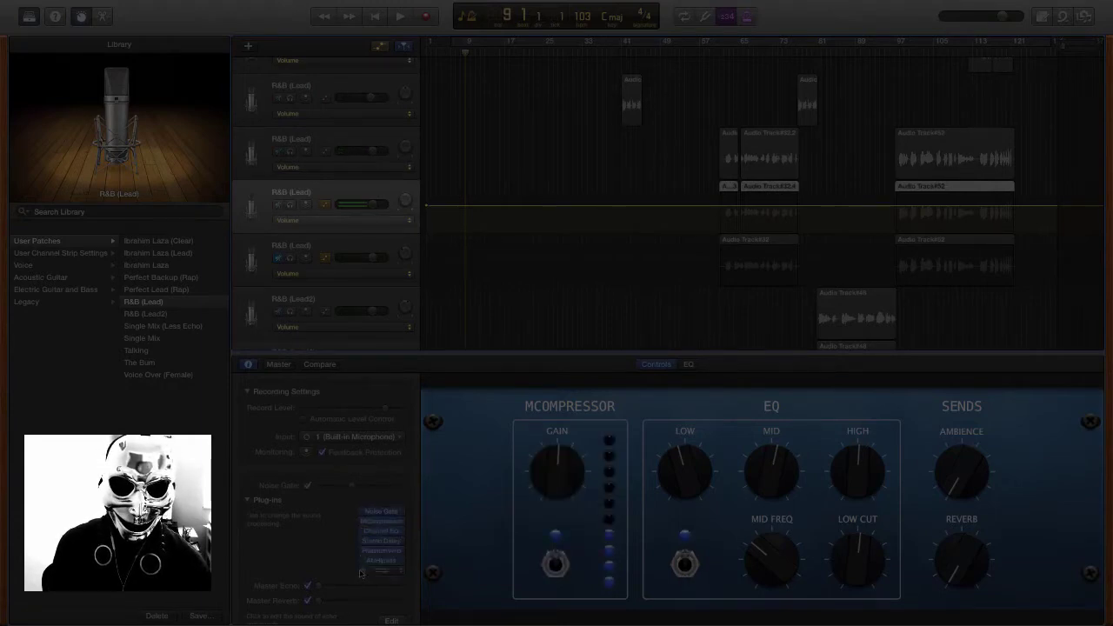
left_click(363, 569)
Step: Solo the second, third, fourth and fifth vocal tracks to audition them
mouse_move(408, 153)
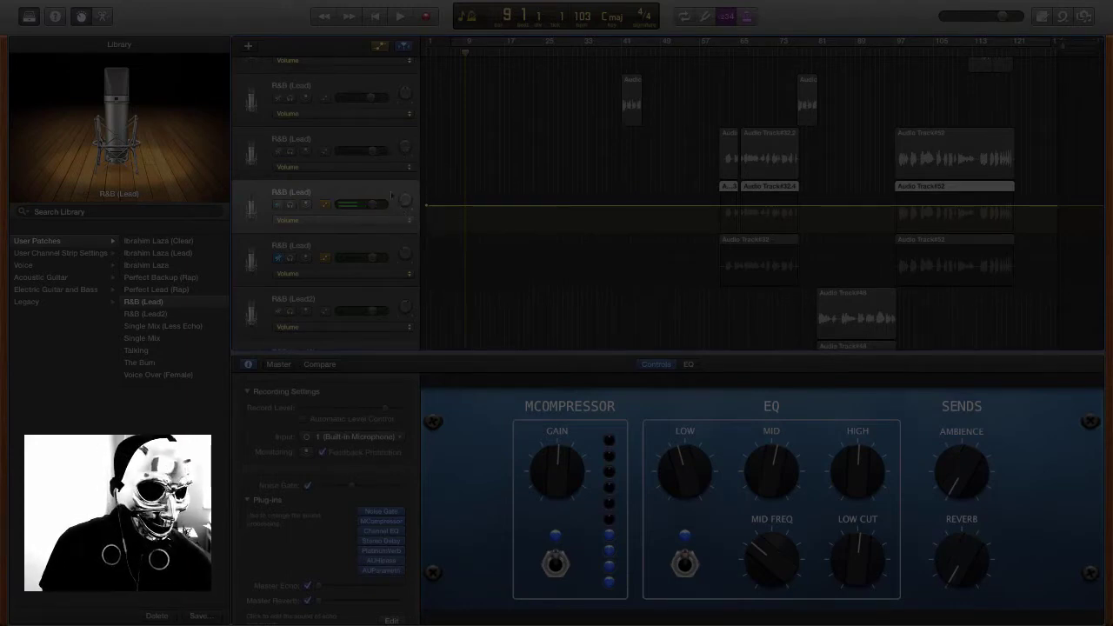
left_click(292, 205)
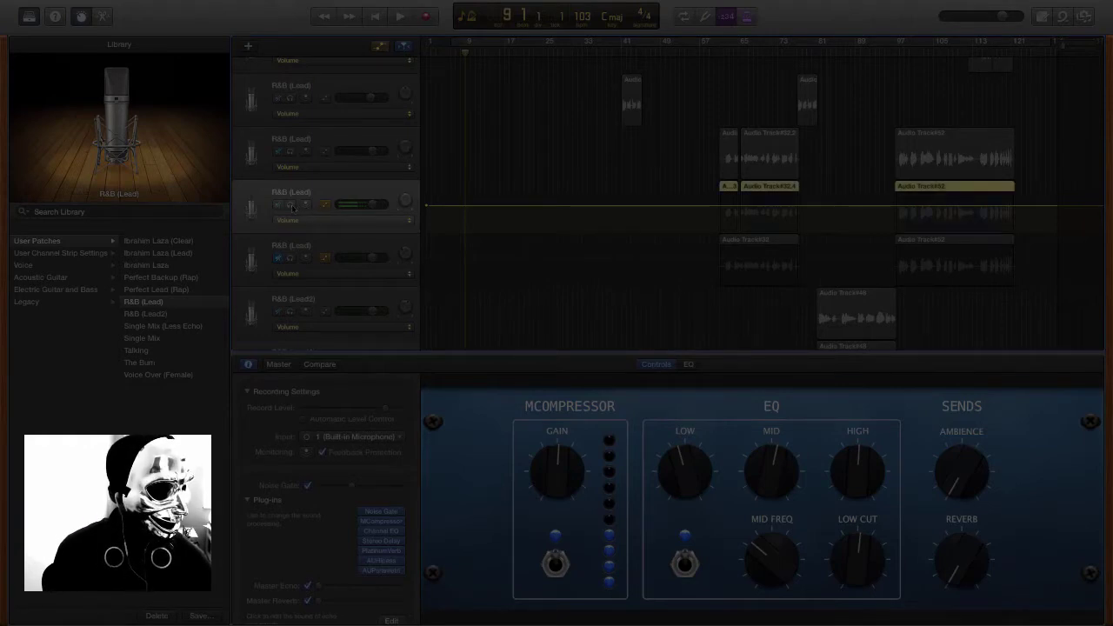
left_click(289, 150)
left_click(292, 258)
left_click(294, 311)
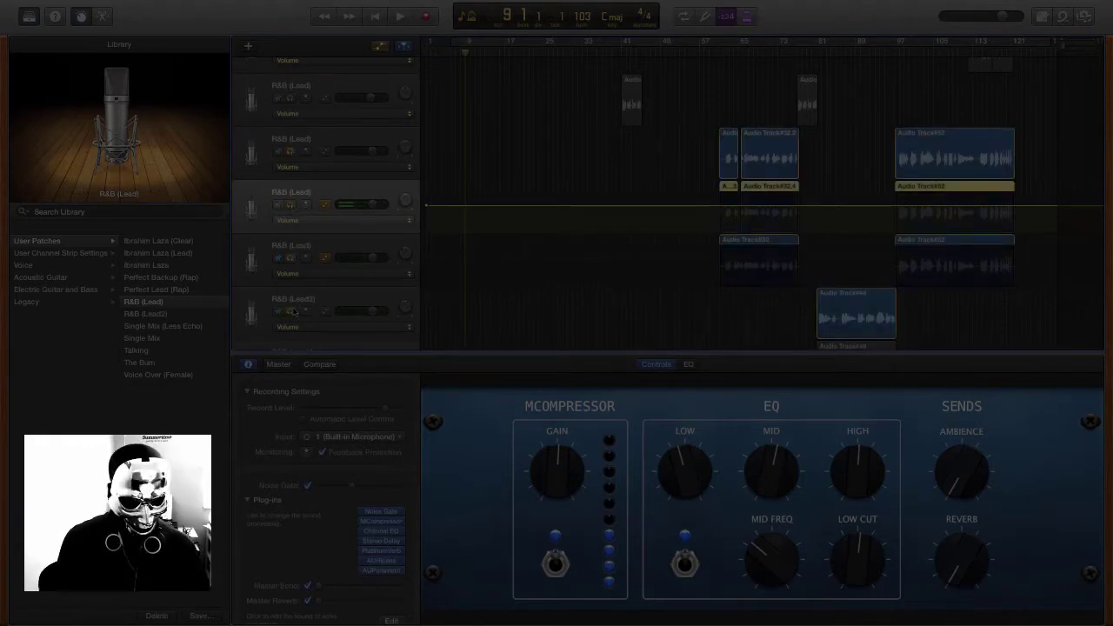
Step: Switch on the compressor on both R&B (Lead2) tracks, plus the noise gate on the second
left_click(360, 248)
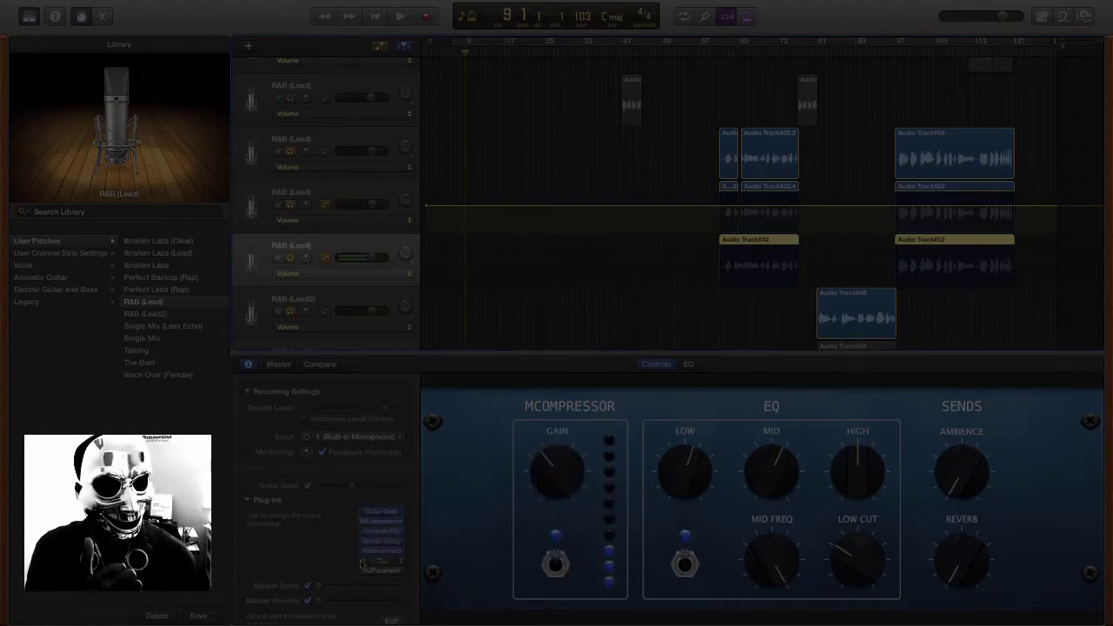
scroll(335, 304, "down", 5)
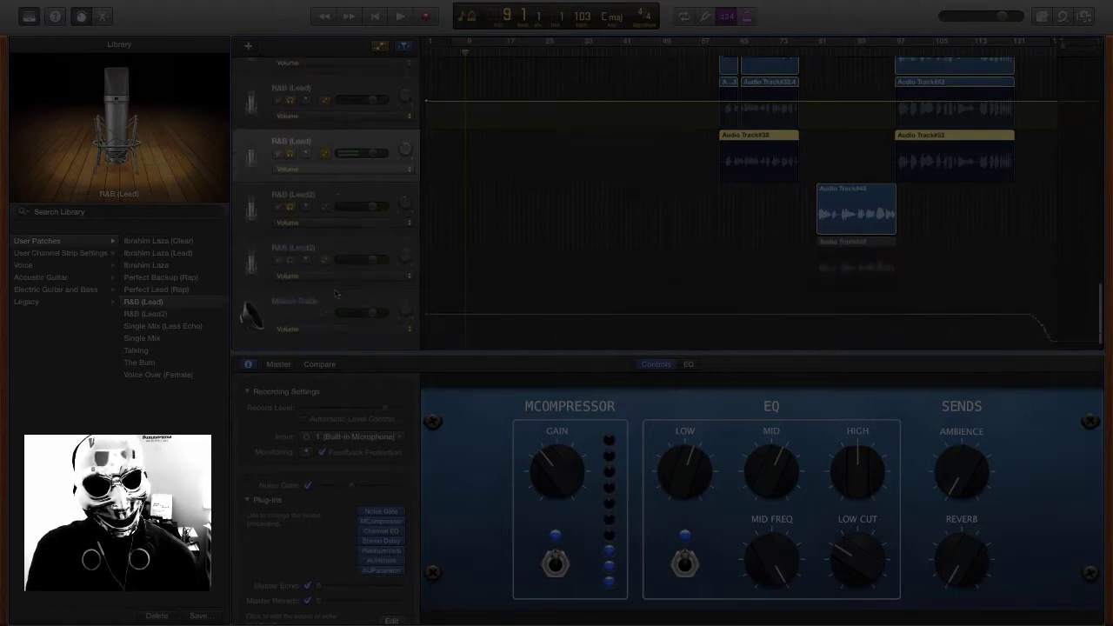
left_click(339, 184)
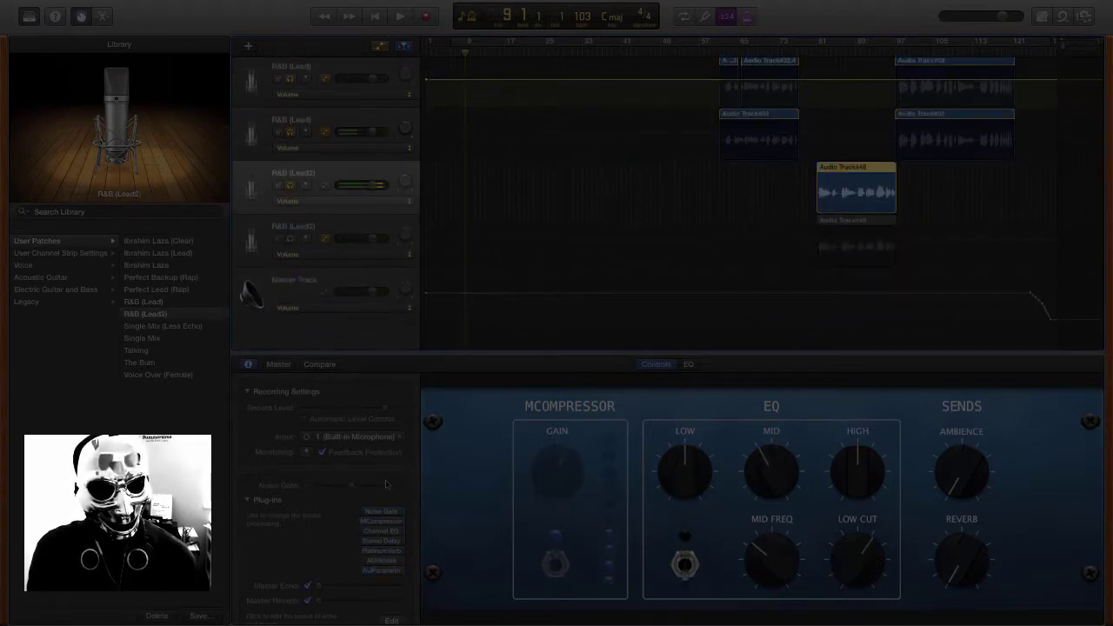
left_click(363, 522)
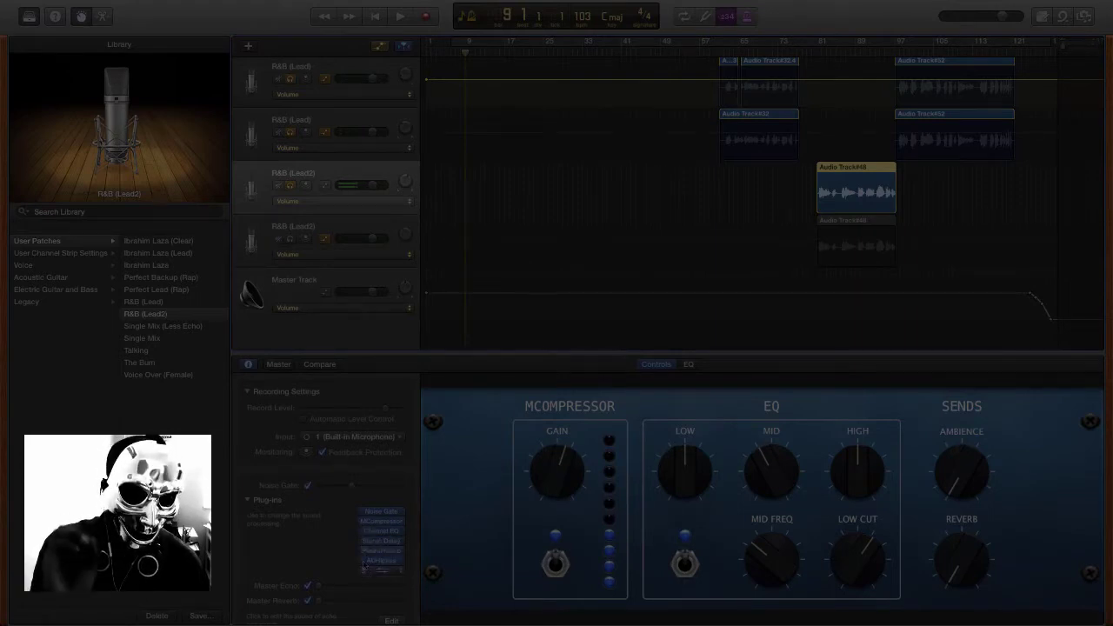
left_click(343, 223)
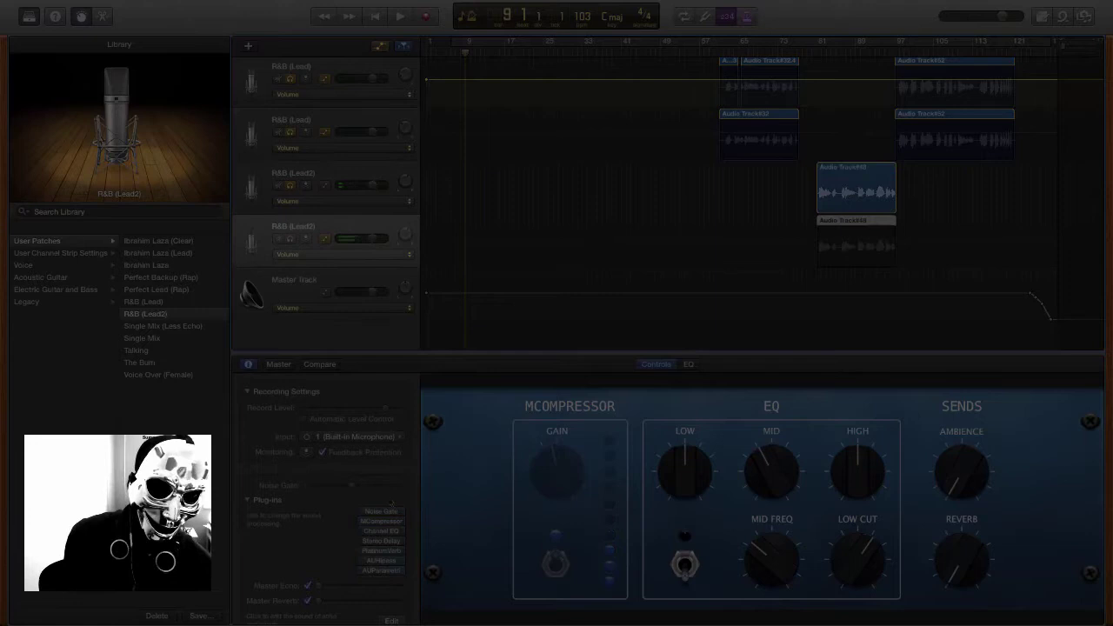
left_click(364, 520)
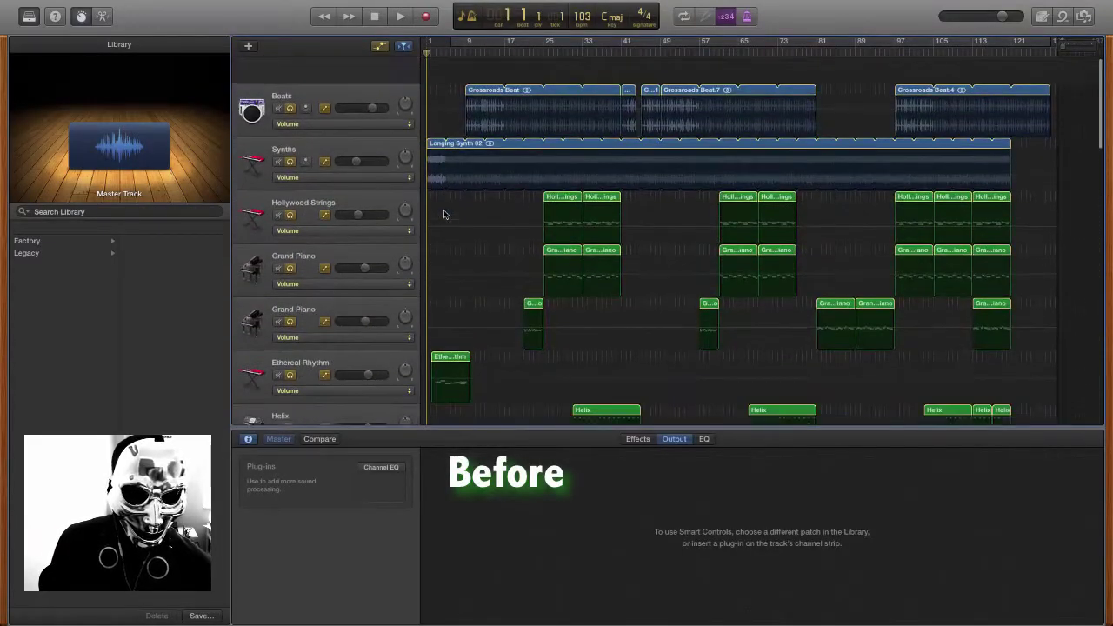
Step: Start playback of the unprocessed 'before' version of the song
scroll(443, 215, "down", 2)
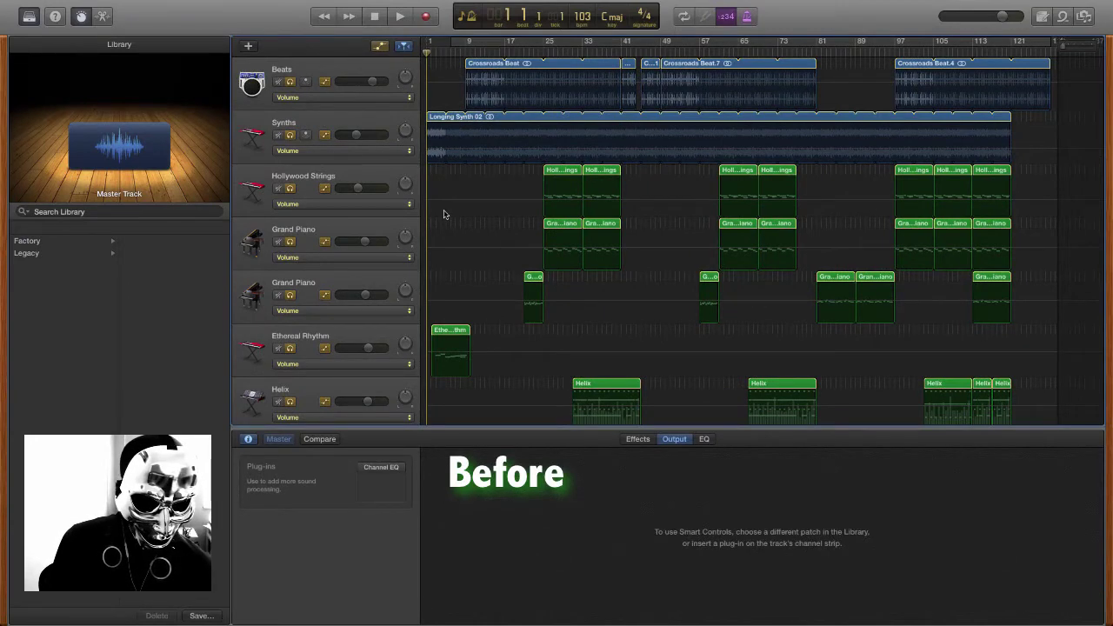
key("space")
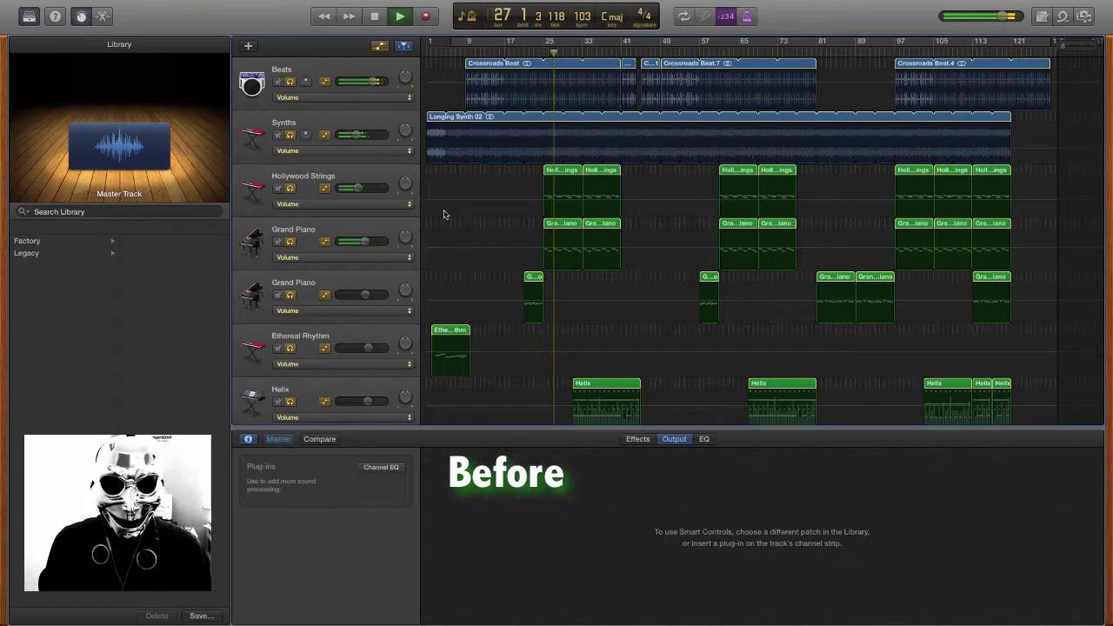
Step: Scroll down through the vocal tracks and back up to Beats and Synths during playback
scroll(443, 215, "down", 15)
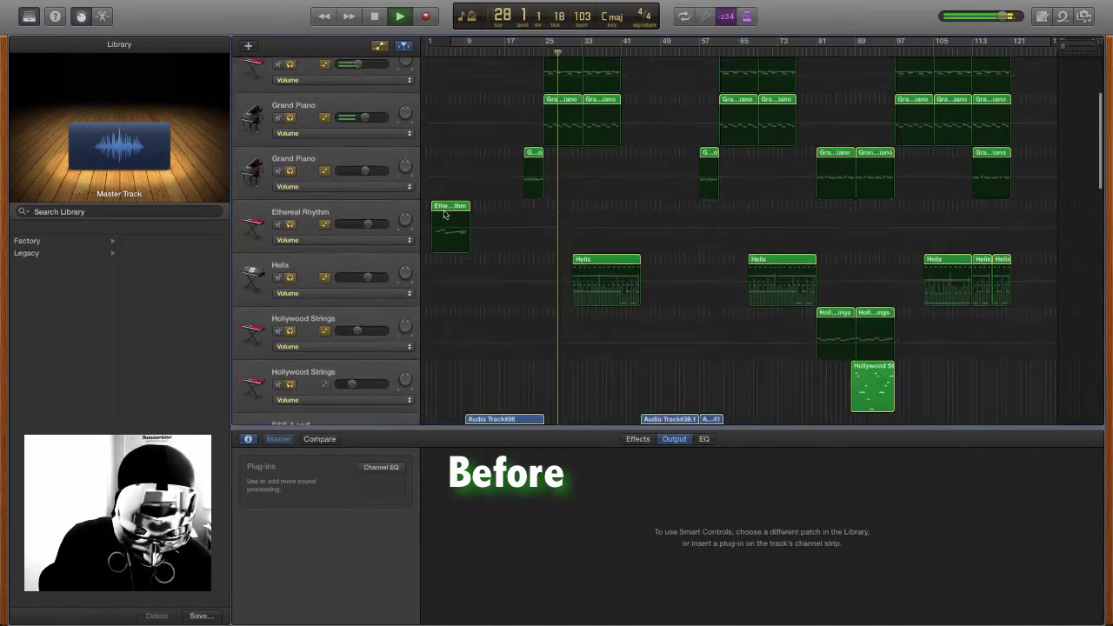
scroll(444, 214, "down", 8)
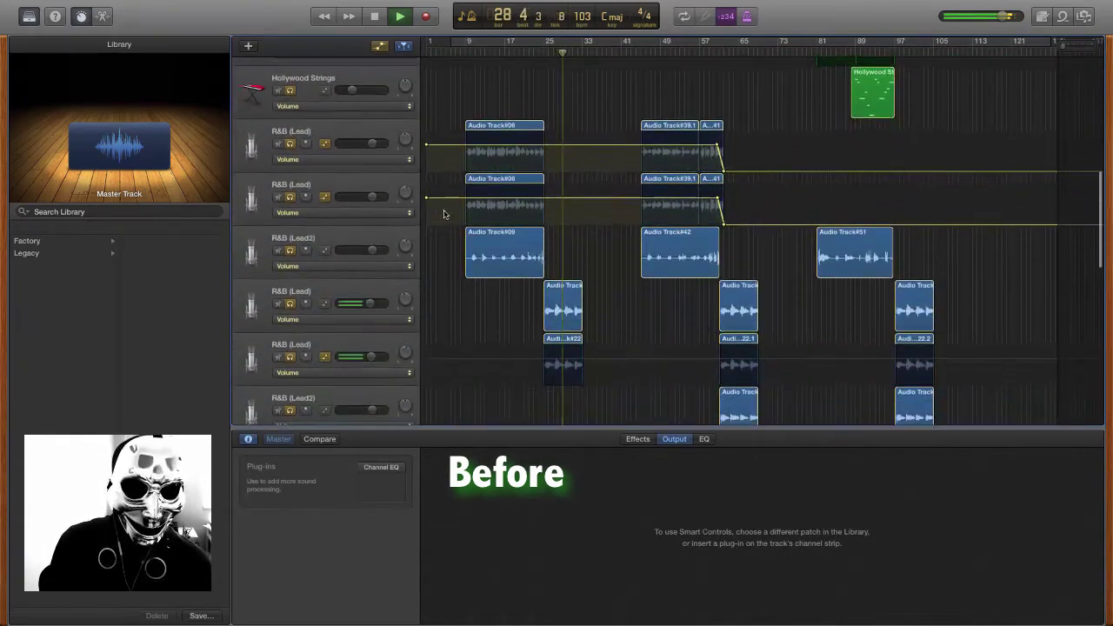
scroll(443, 215, "down", 1)
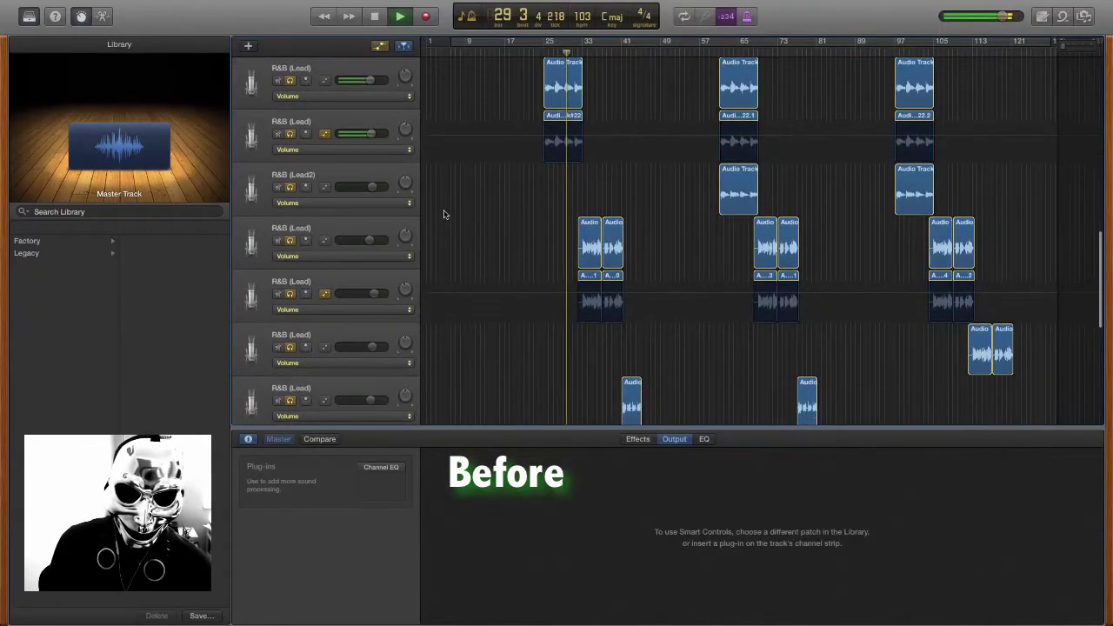
scroll(443, 215, "down", 3)
scroll(443, 215, "up", 15)
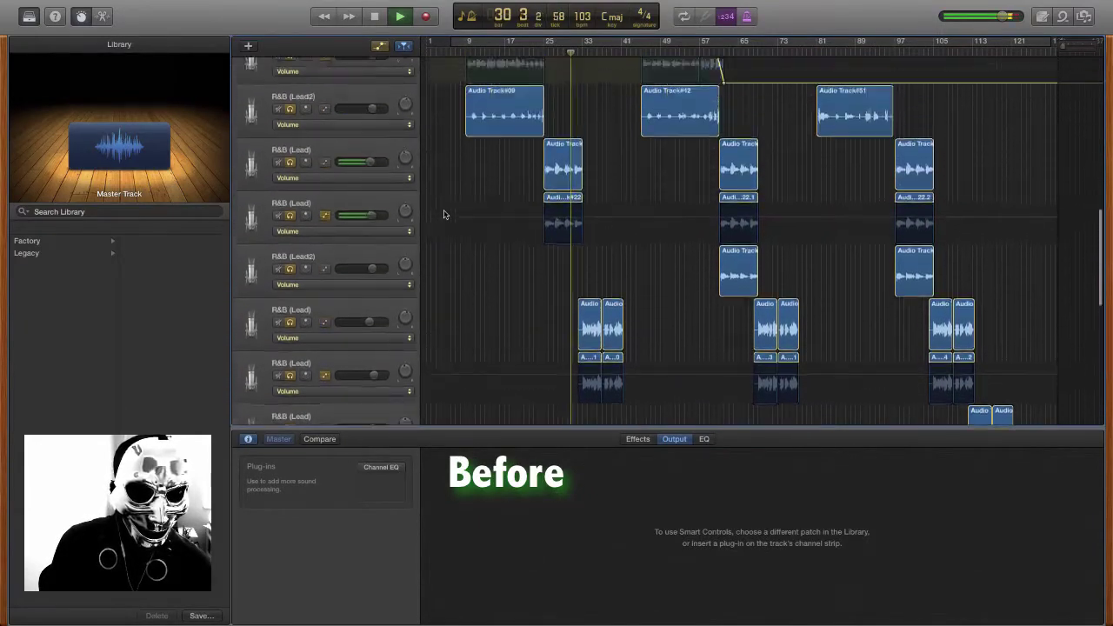
scroll(443, 214, "up", 15)
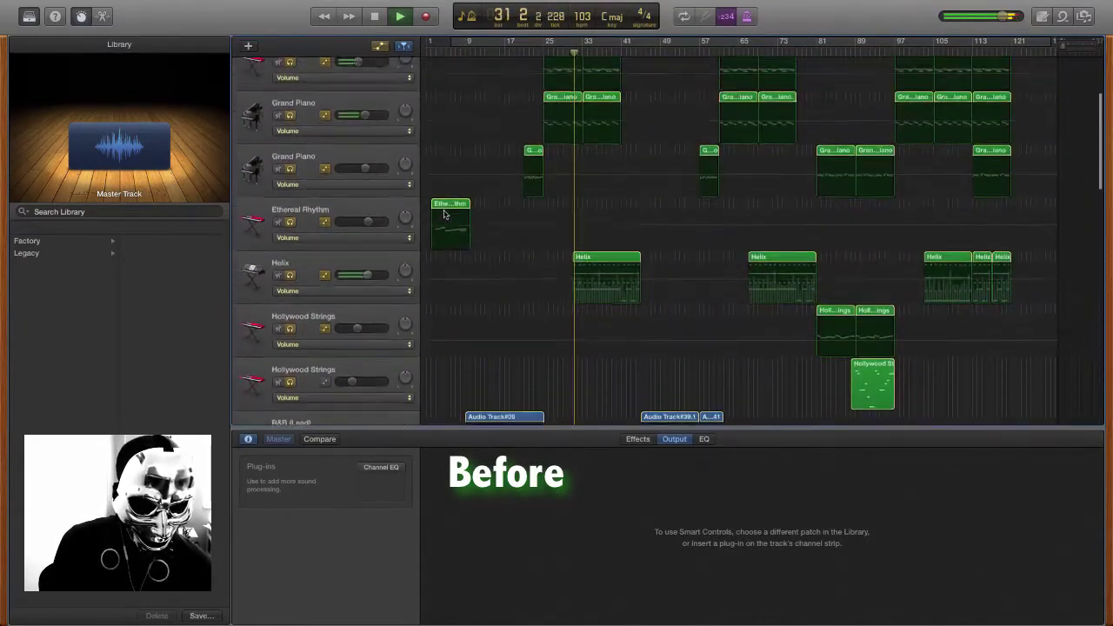
scroll(444, 215, "up", 5)
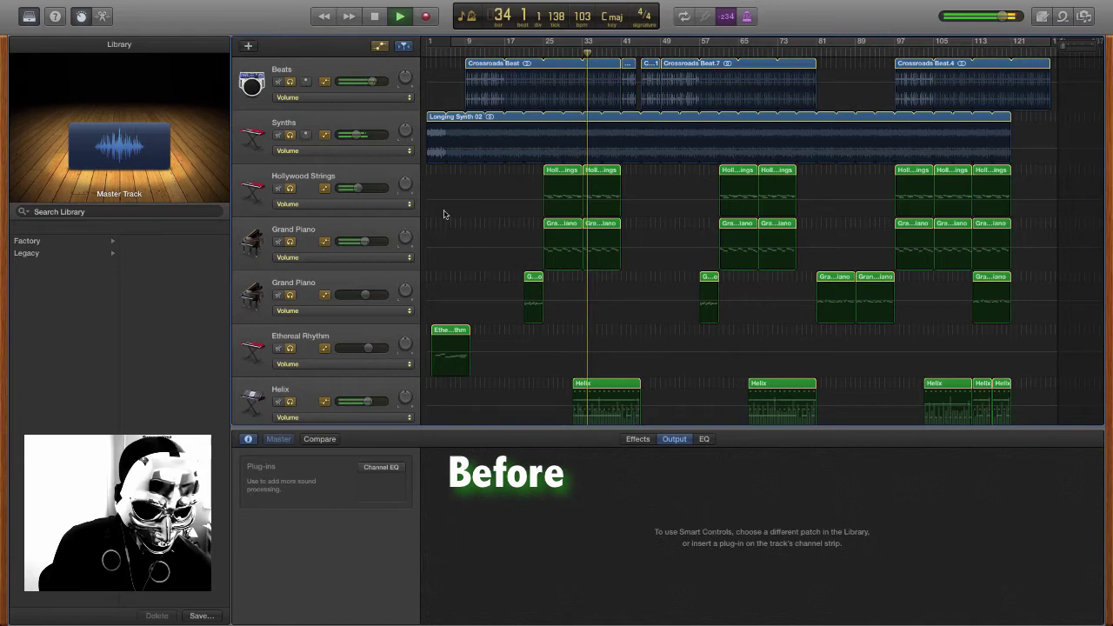
scroll(444, 215, "down", 1)
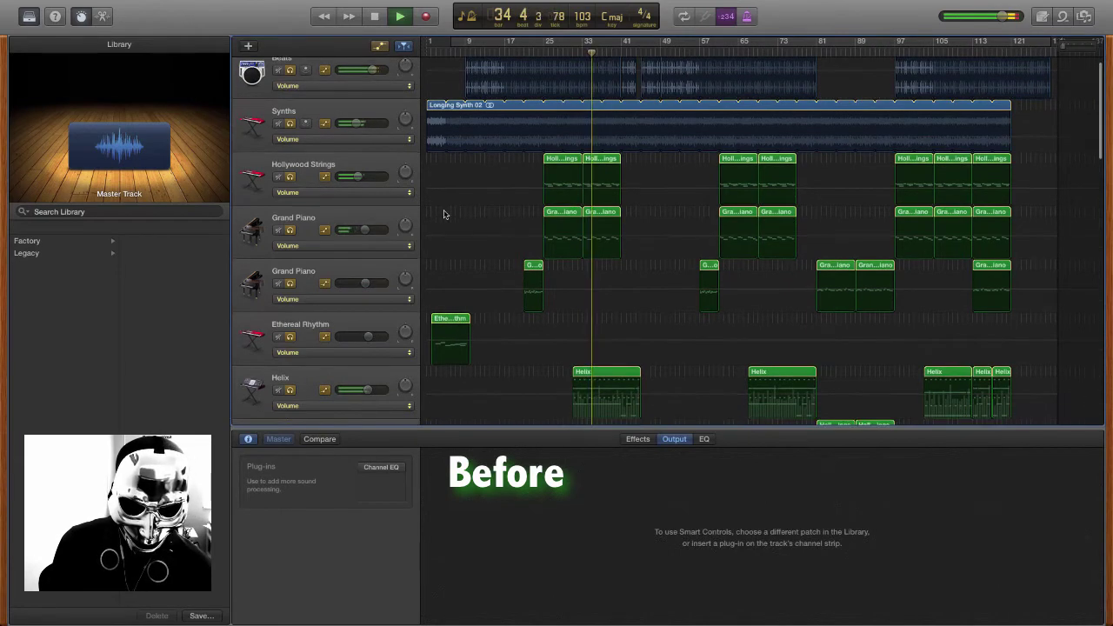
scroll(443, 214, "down", 1)
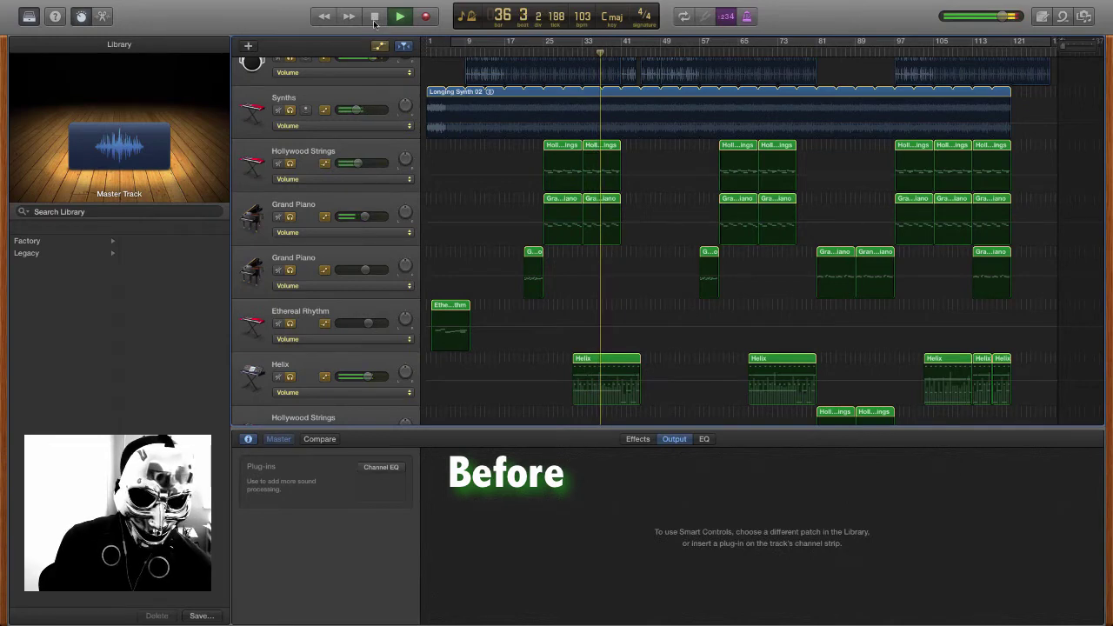
scroll(488, 238, "up", 2)
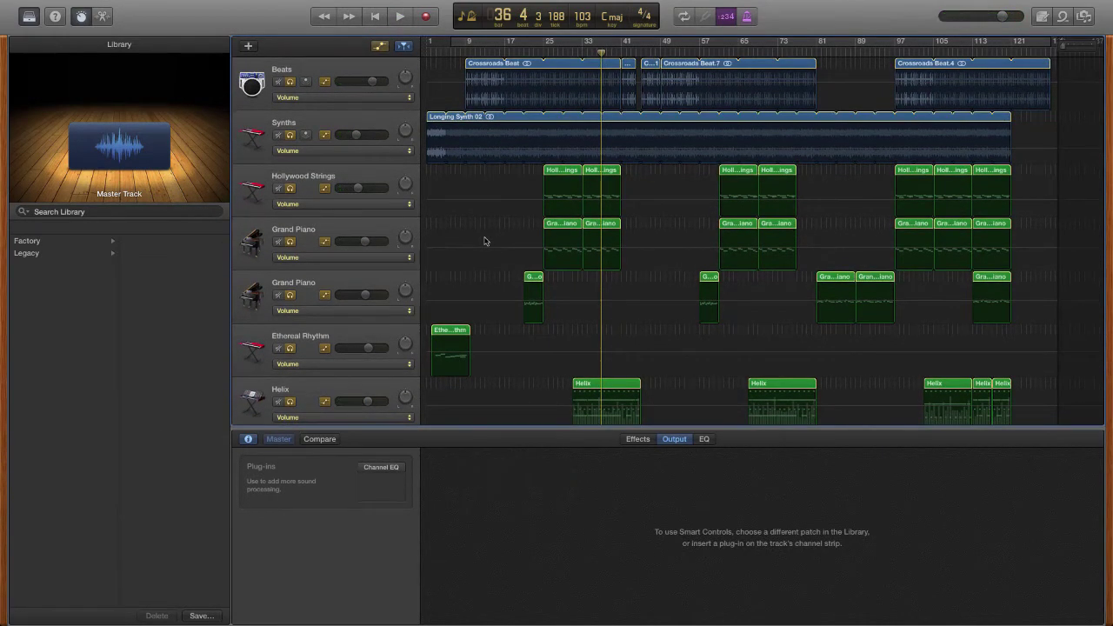
Step: Audition the Beats track, then select and play the Synths track
left_click(379, 80)
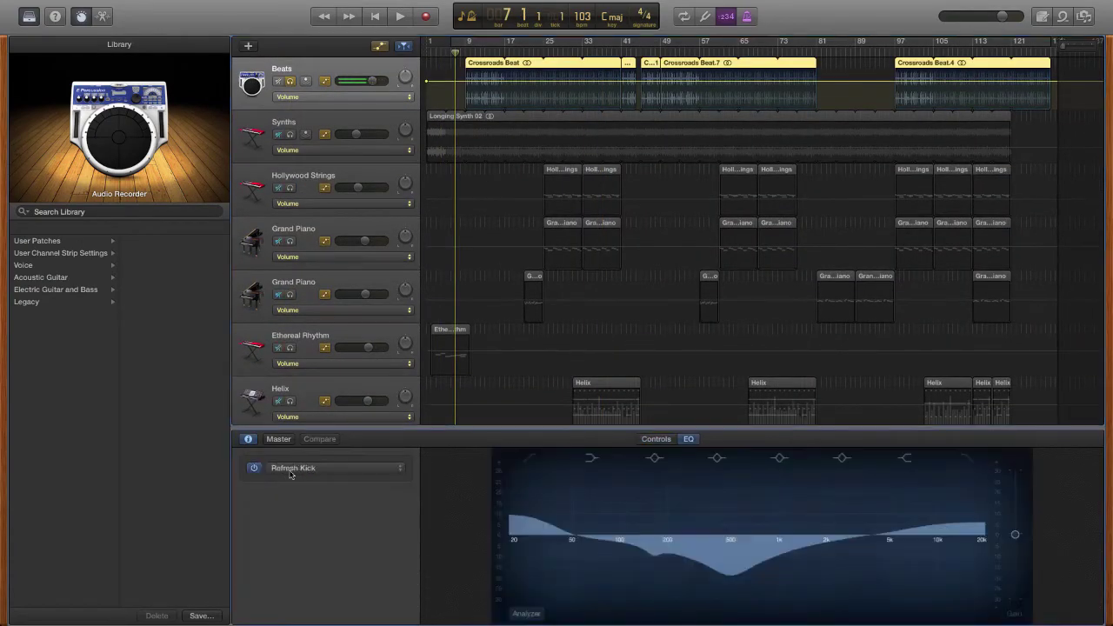
key("space")
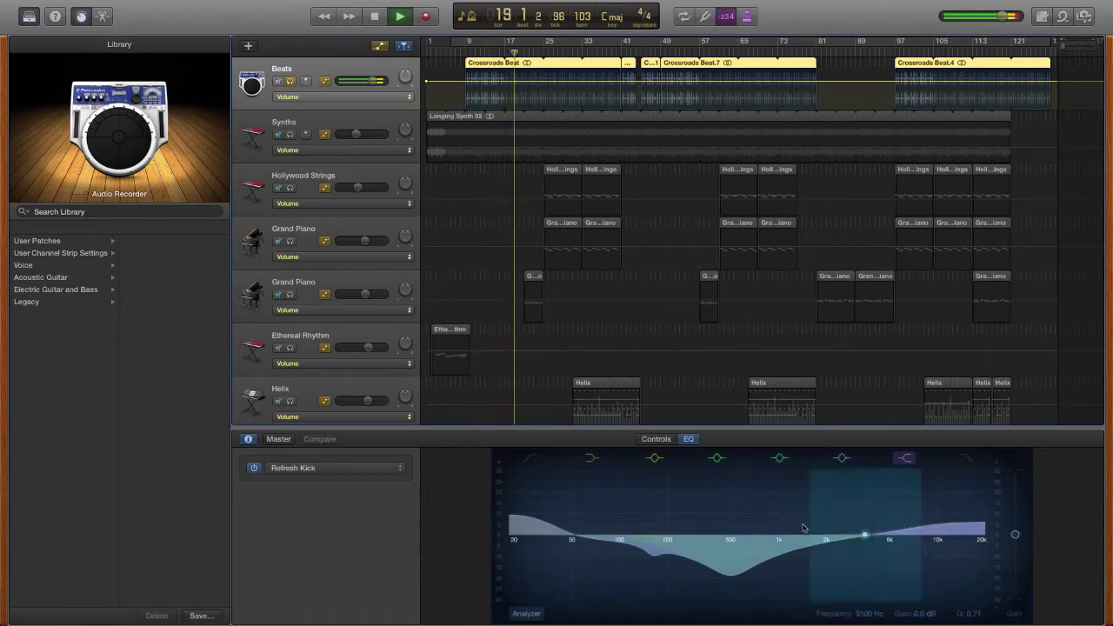
key("space")
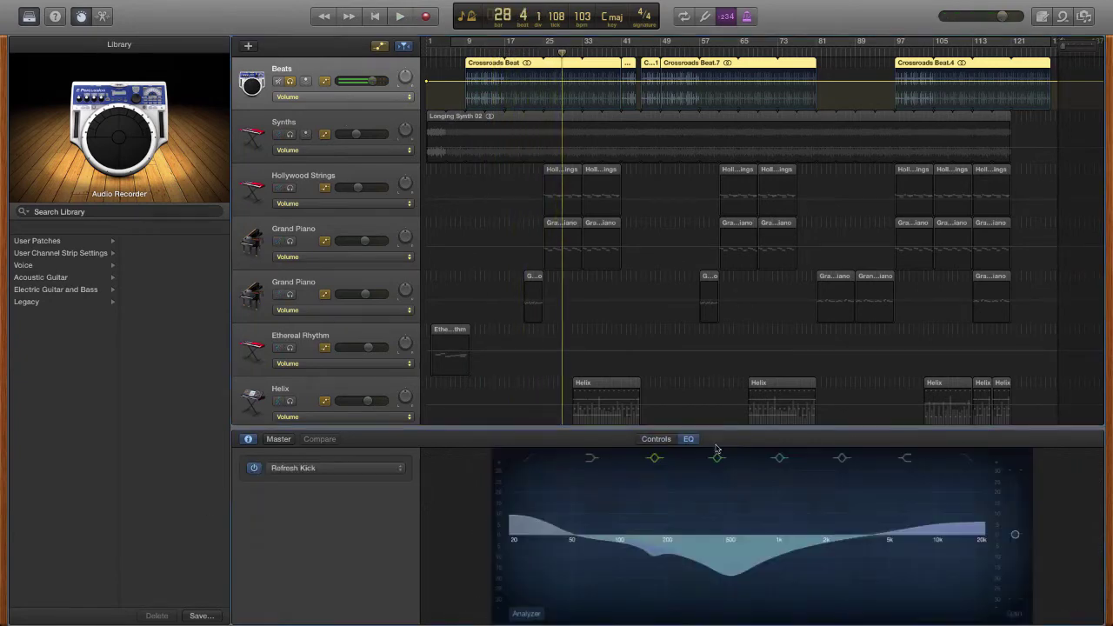
key("Down")
left_click(334, 467)
left_click(233, 485)
key("space")
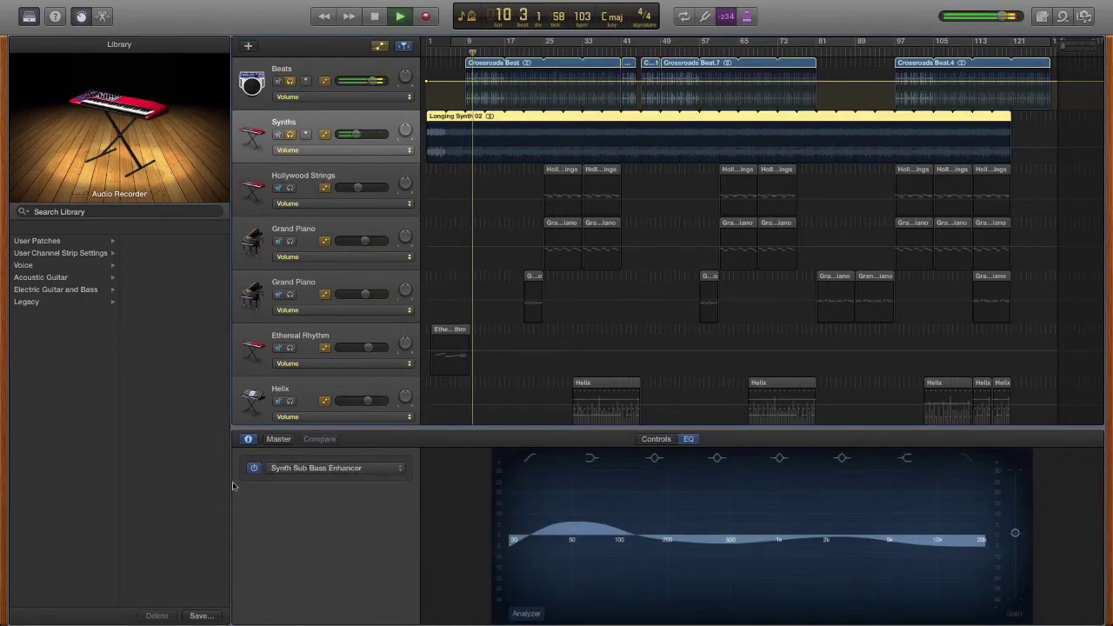
Step: Audition the Hollywood Strings, Grand Piano and Helix tracks in turn, then stop playback
key("Down")
key("space")
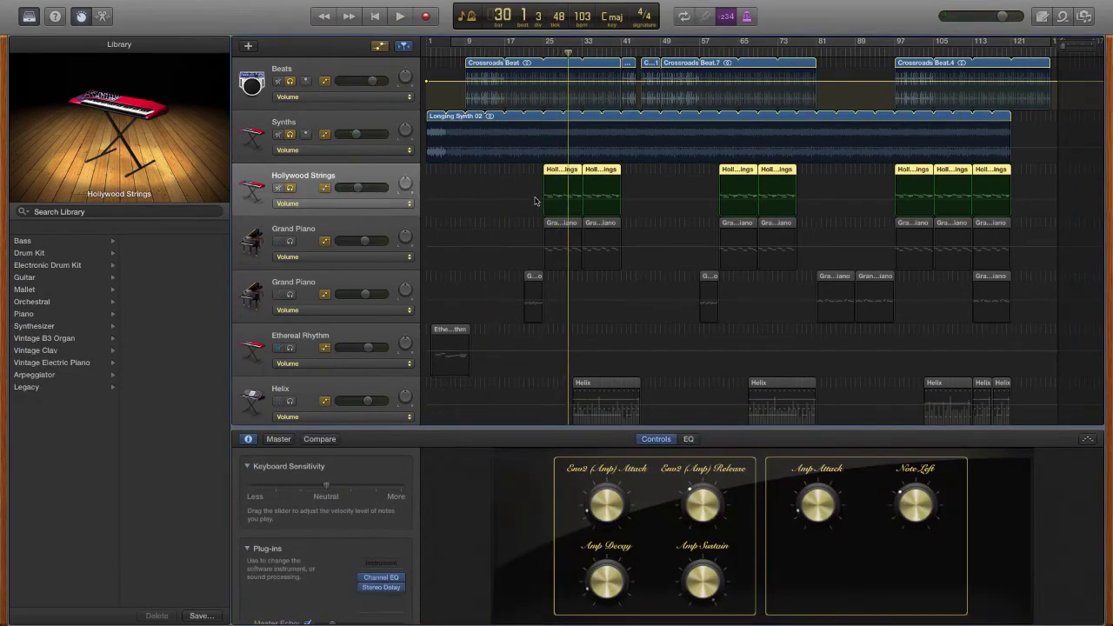
key("Down")
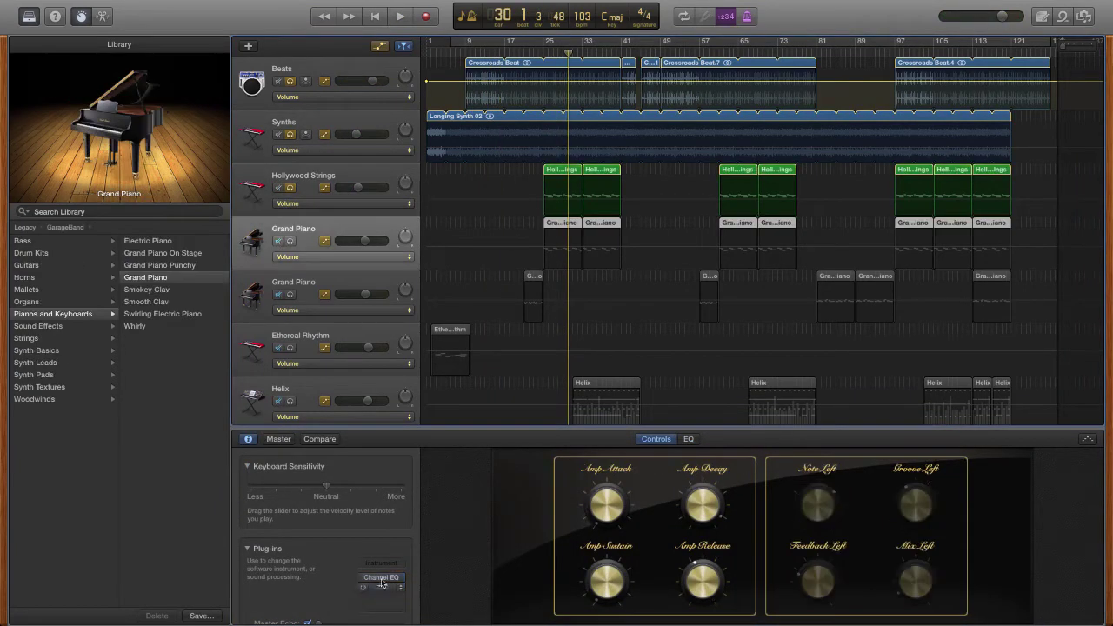
key("space")
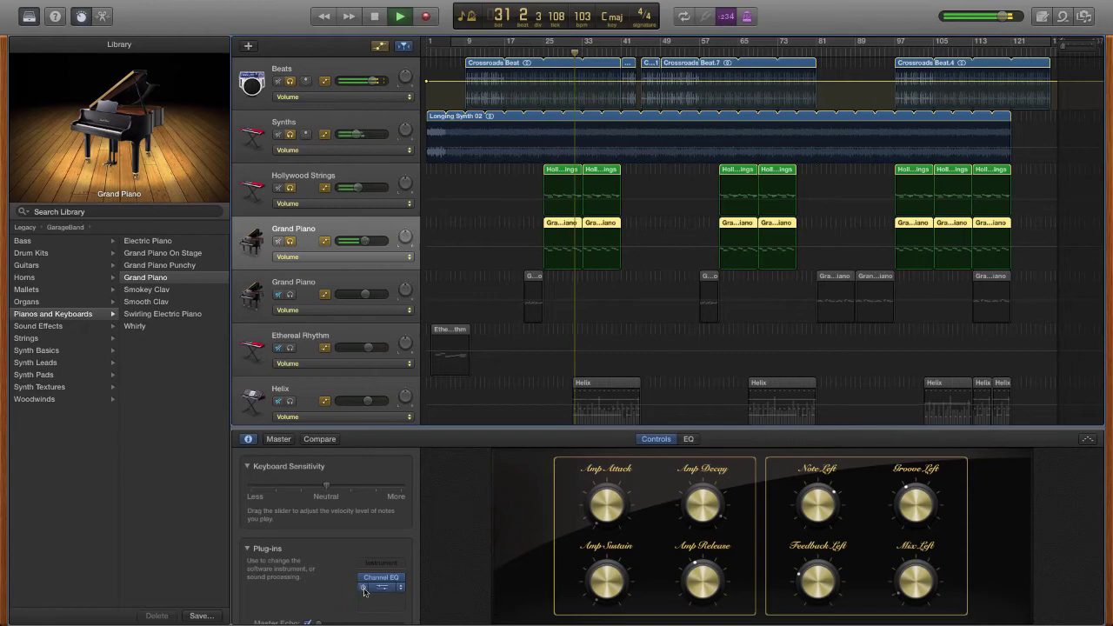
key("Down")
key("Down")
key("Down")
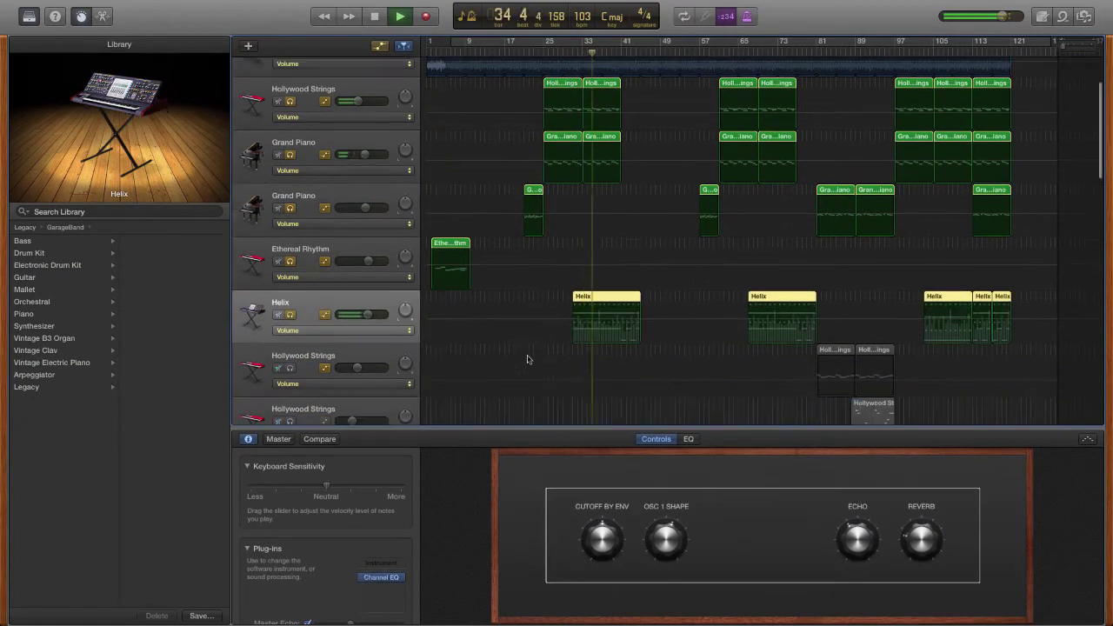
key("Down")
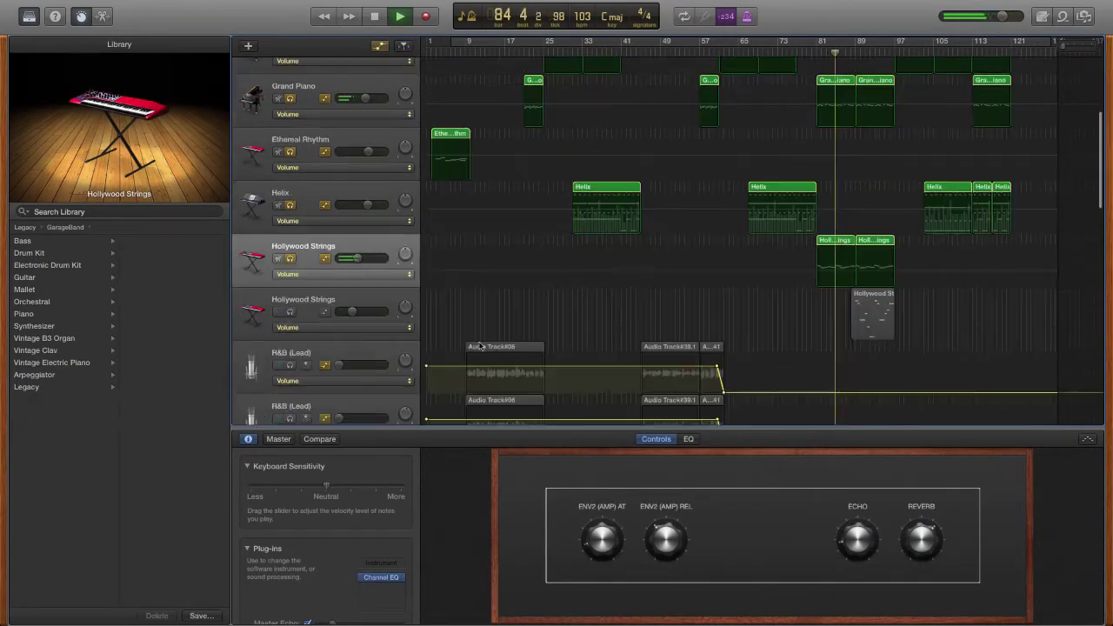
key("Down")
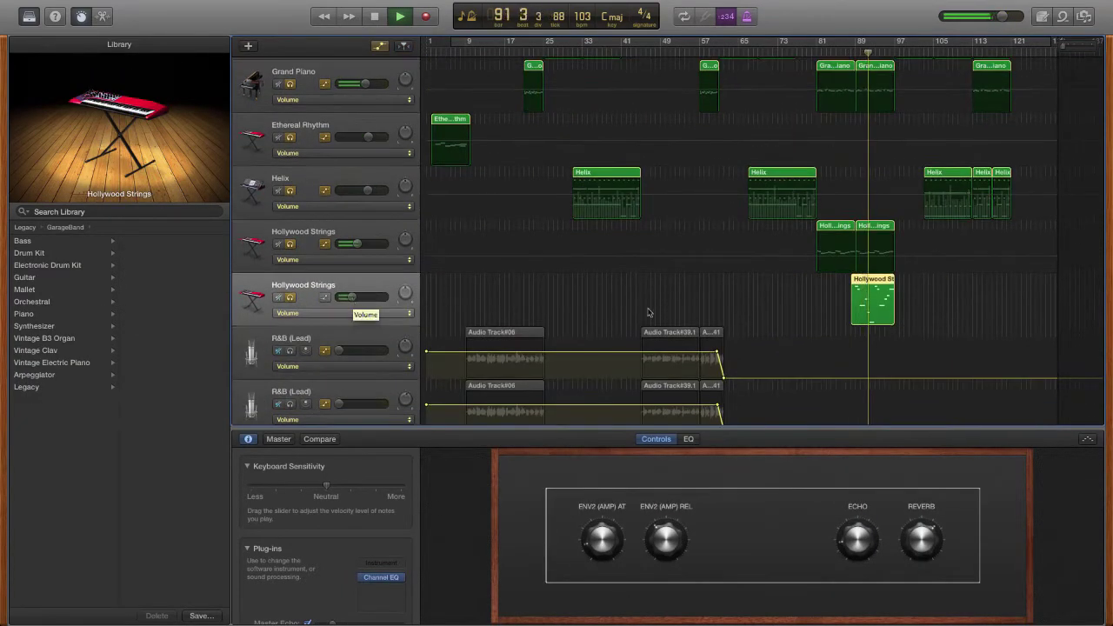
scroll(406, 314, "up", 5)
key("space")
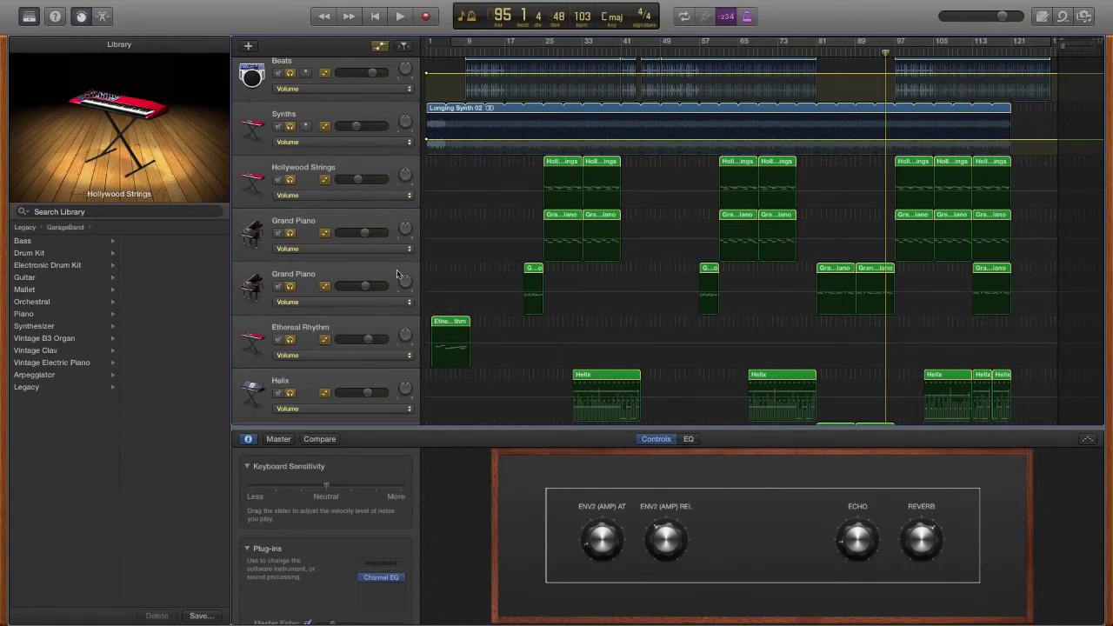
scroll(492, 348, "down", 5)
scroll(493, 348, "down", 5)
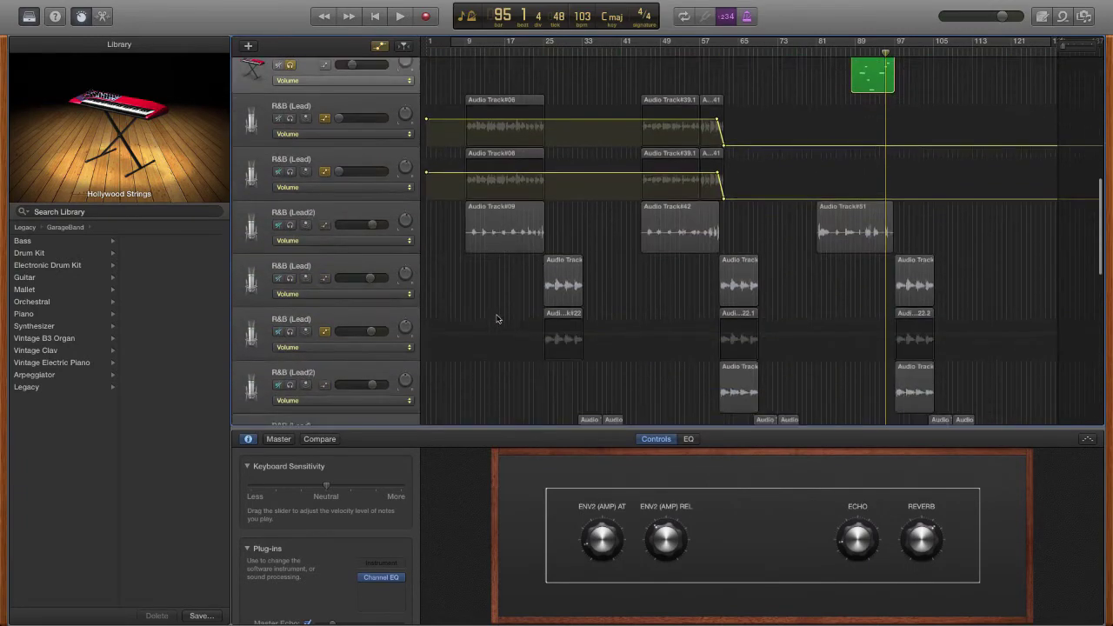
scroll(496, 318, "up", 5)
scroll(509, 348, "down", 4)
Step: Select the R&B (Lead) track, check its MCompressor settings and briefly play the vocals
left_click(383, 223)
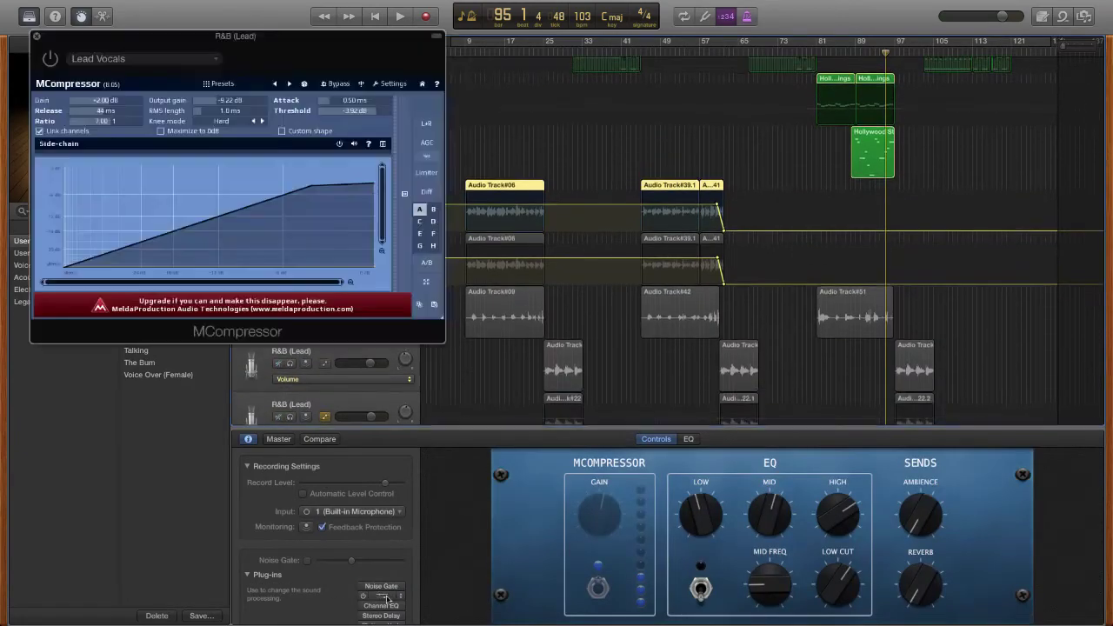
left_click(38, 39)
left_click(457, 43)
scroll(456, 70, "up", 1)
scroll(474, 185, "down", 1)
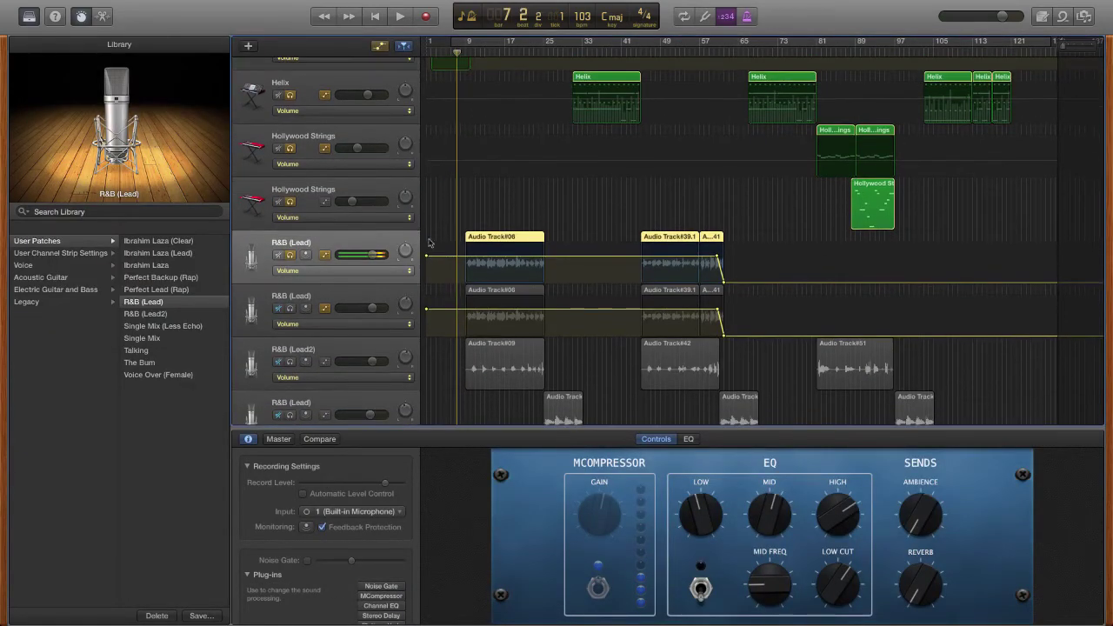
key("space")
scroll(461, 178, "down", 1)
key("space")
Step: Enlarge the Smart Controls area and turn on Channel EQ, Stereo Delay and PlatinumVerb
left_click_drag(344, 427, 344, 353)
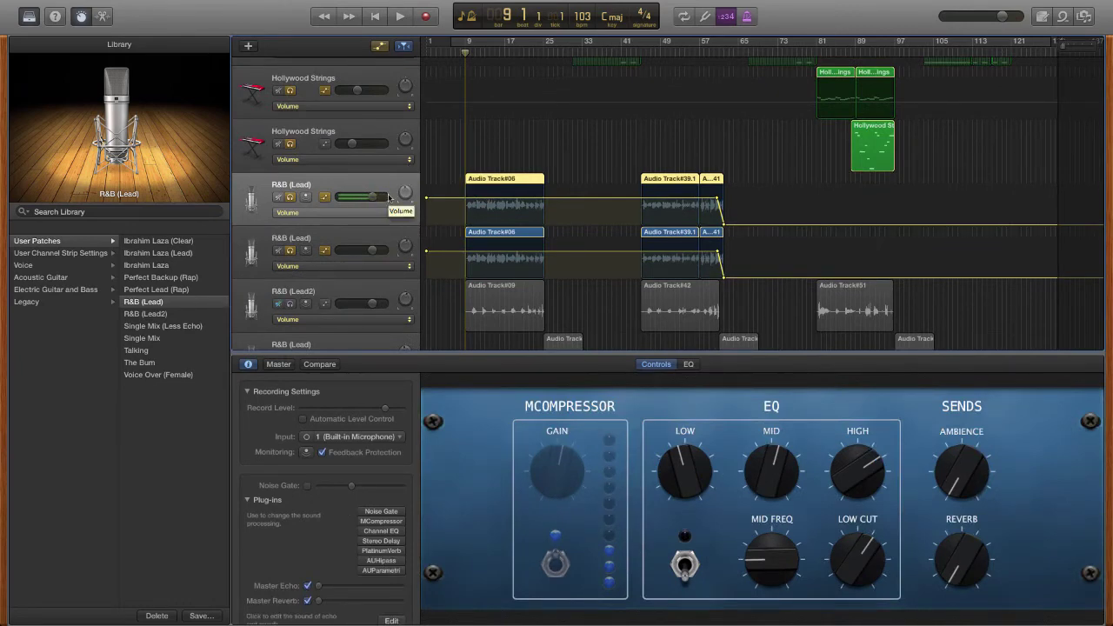
left_click(359, 530)
left_click(360, 541)
left_click(358, 550)
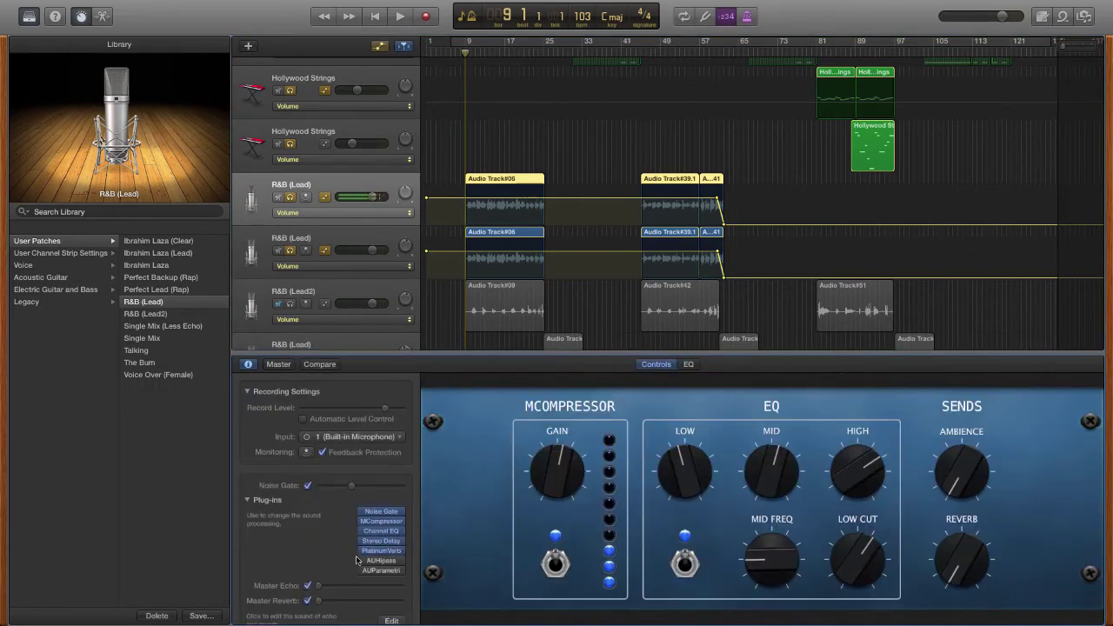
left_click(381, 560)
Step: Review the MCompressor settings on the R&B (Lead2) and first R&B (Lead) tracks
left_click(508, 257)
scroll(508, 217, "down", 3)
left_click(348, 209)
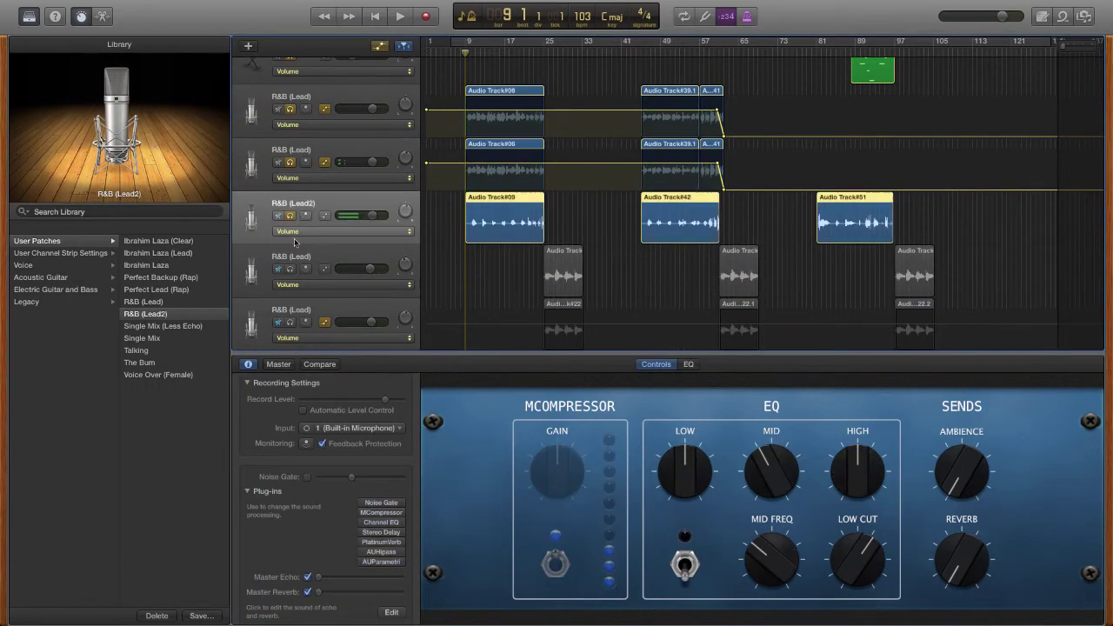
left_click(381, 512)
left_click(41, 44)
left_click(339, 102)
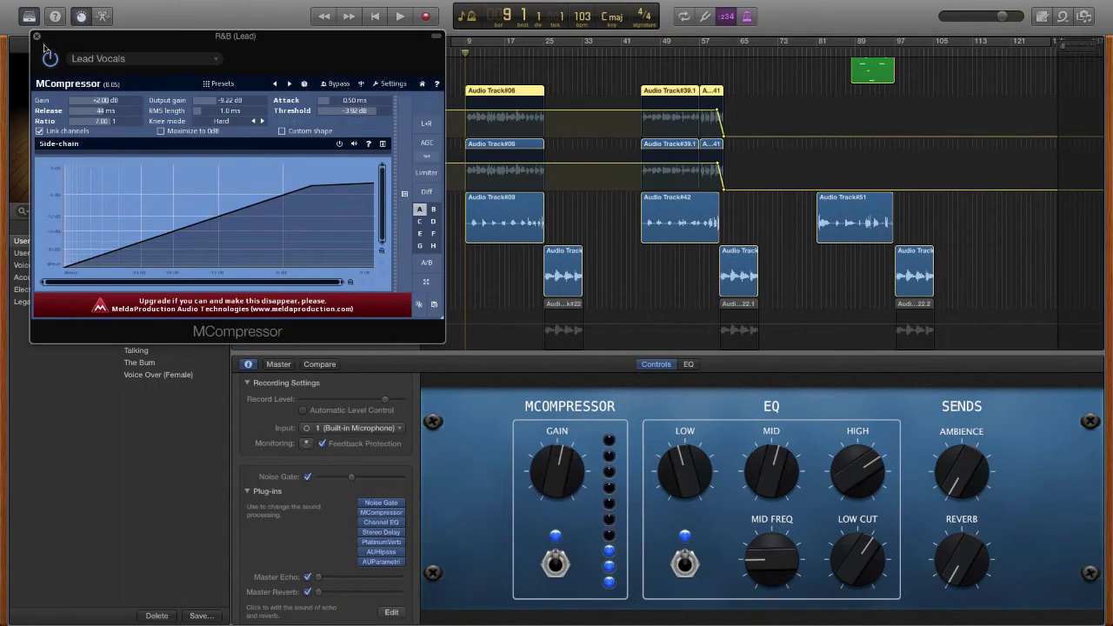
left_click(44, 46)
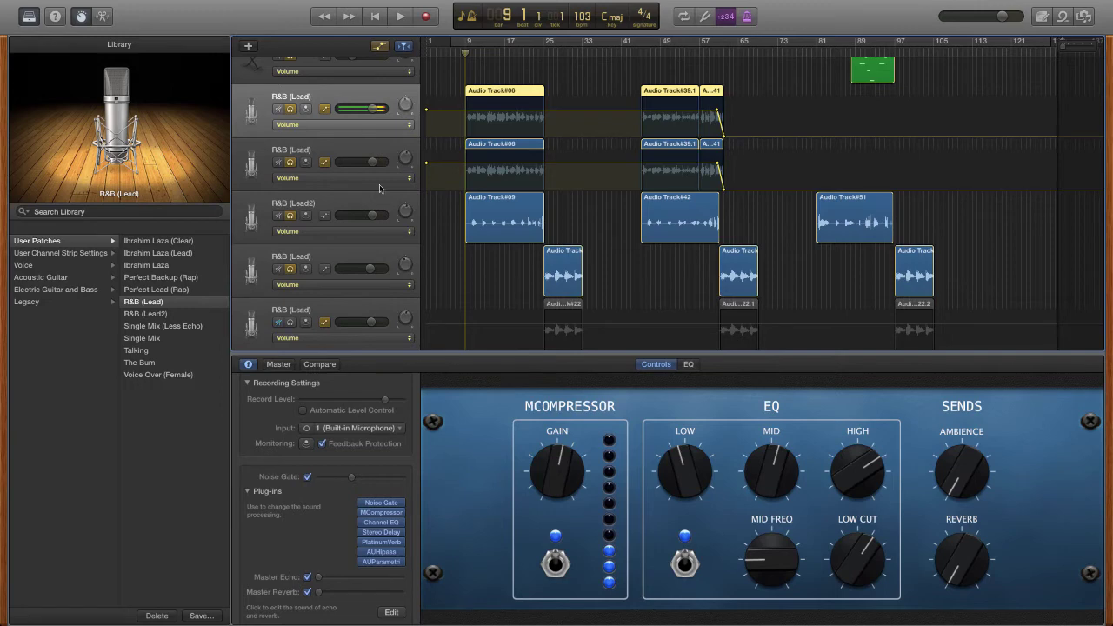
Step: Select R&B (Lead2), step to the next R&B (Lead) track and view its EQ curve
left_click(383, 215)
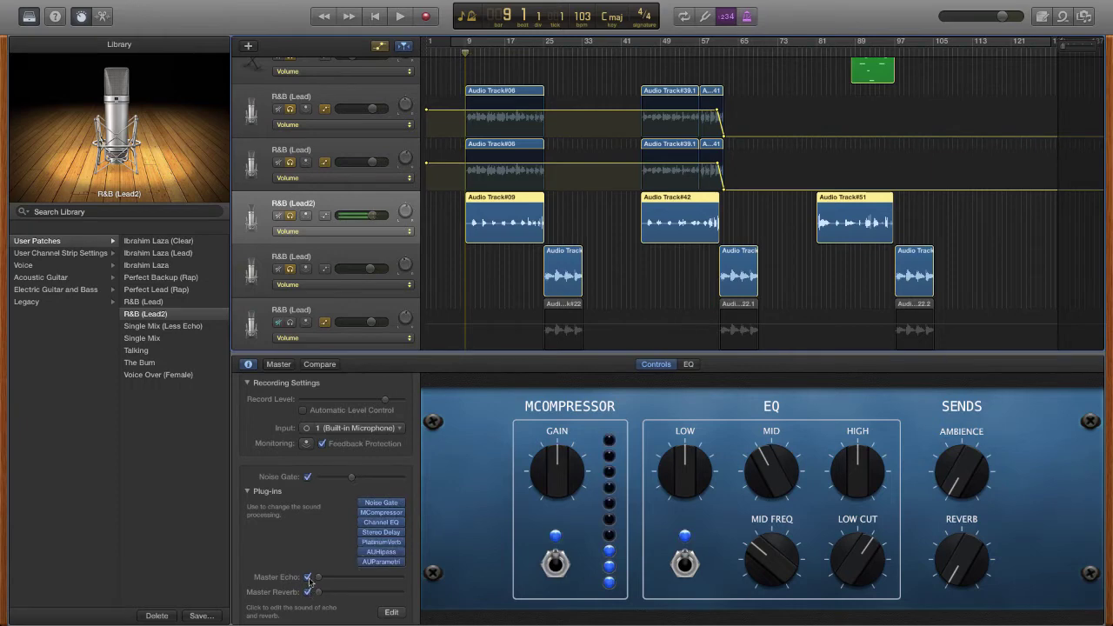
key("Down")
left_click(688, 364)
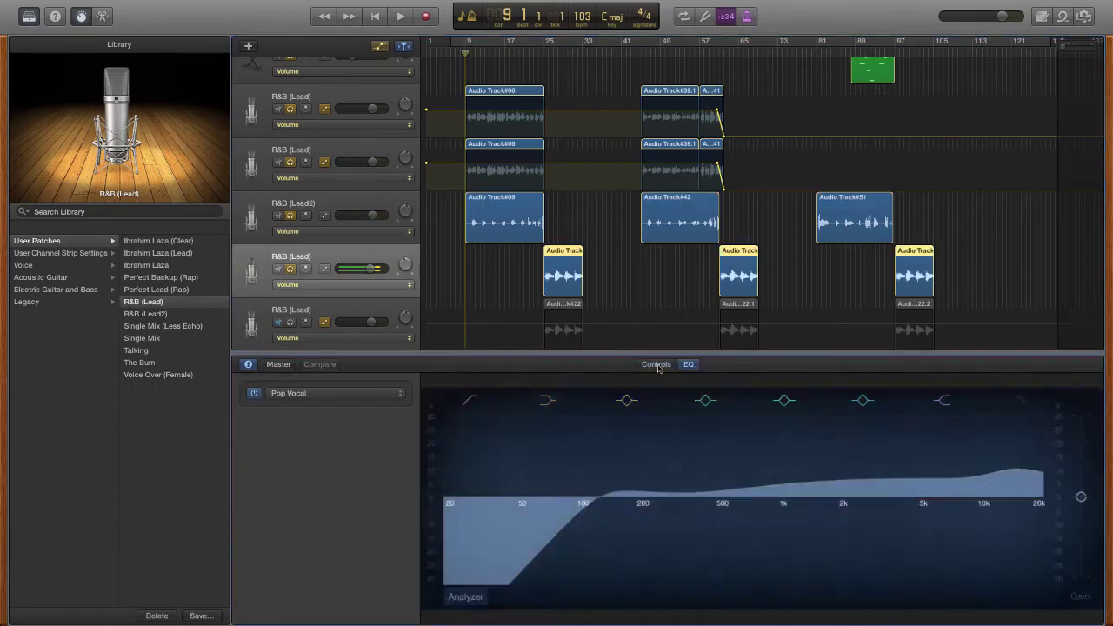
left_click(656, 364)
key("Down")
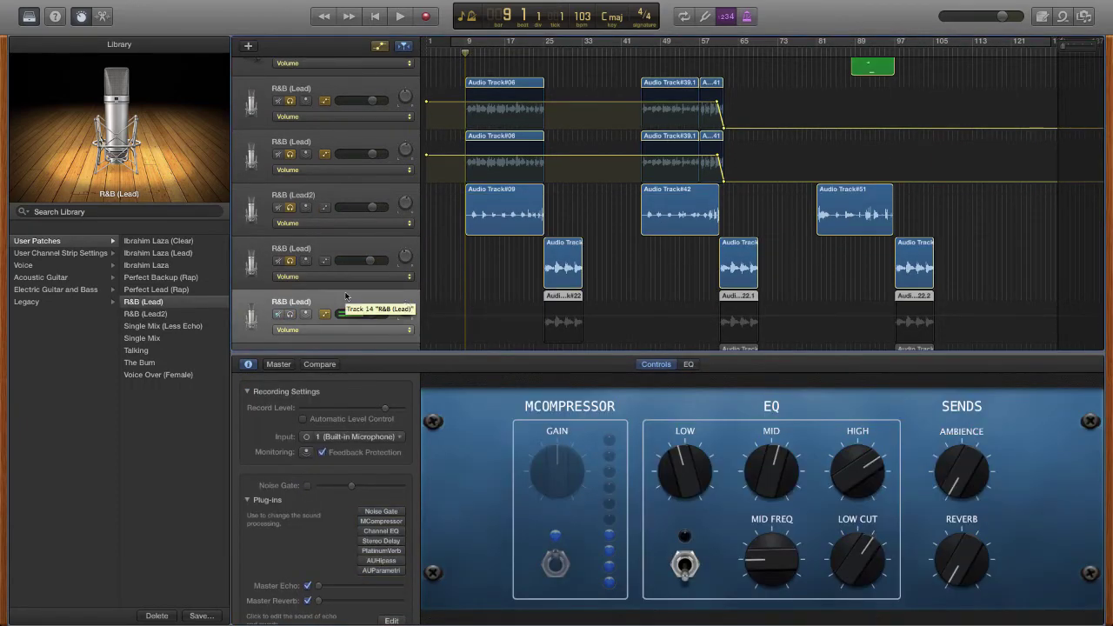
Step: Step down through the remaining vocal tracks and select the fourth R&B (Lead) track
key("Down")
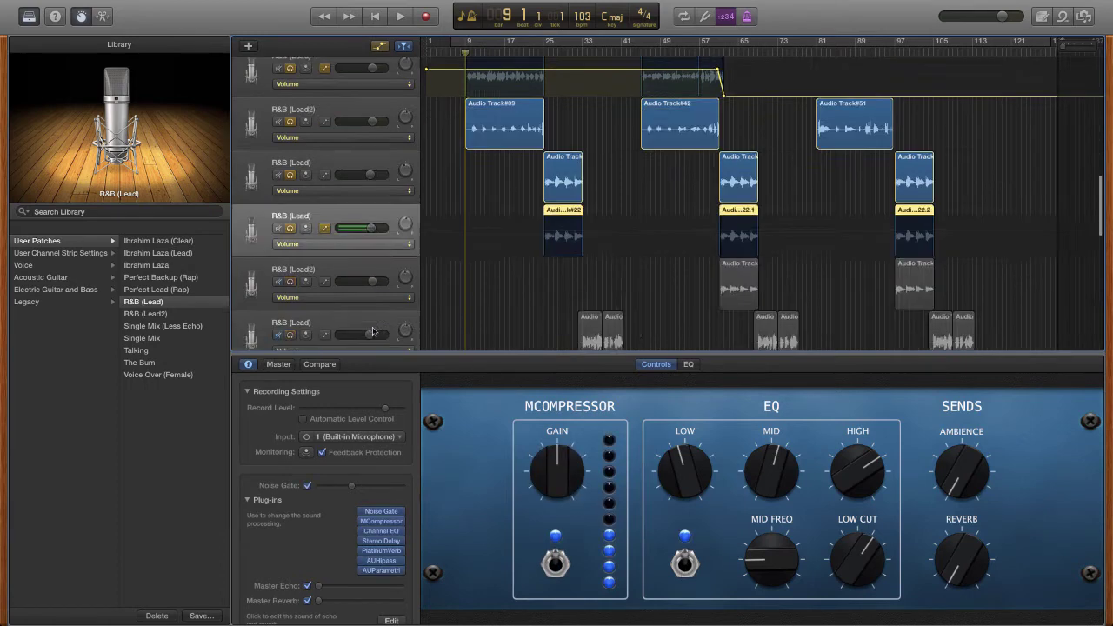
key("Down")
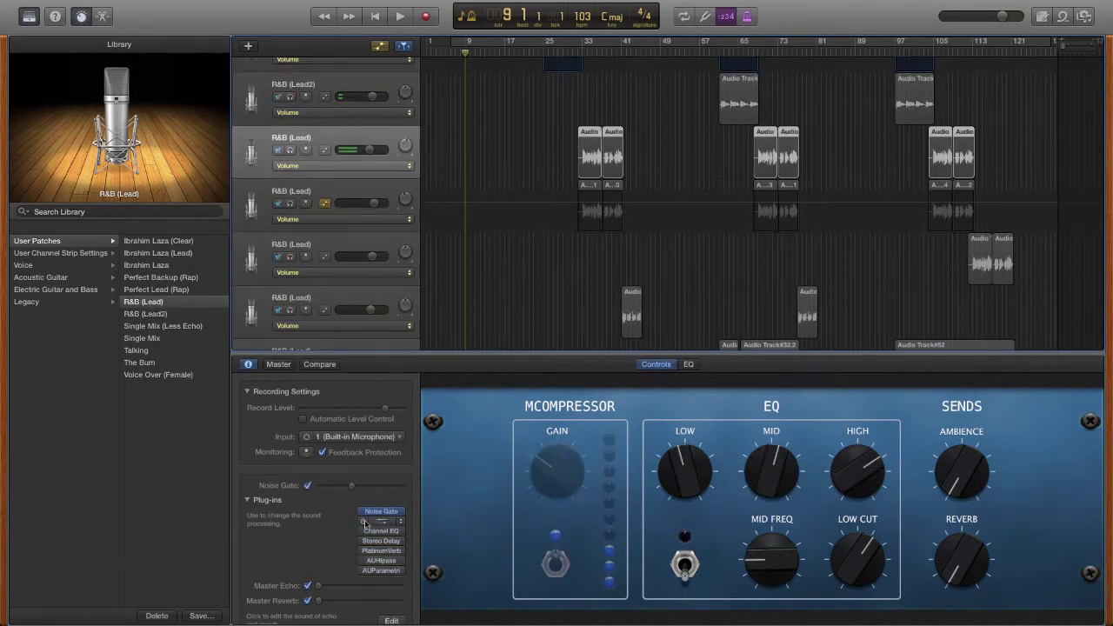
key("Down")
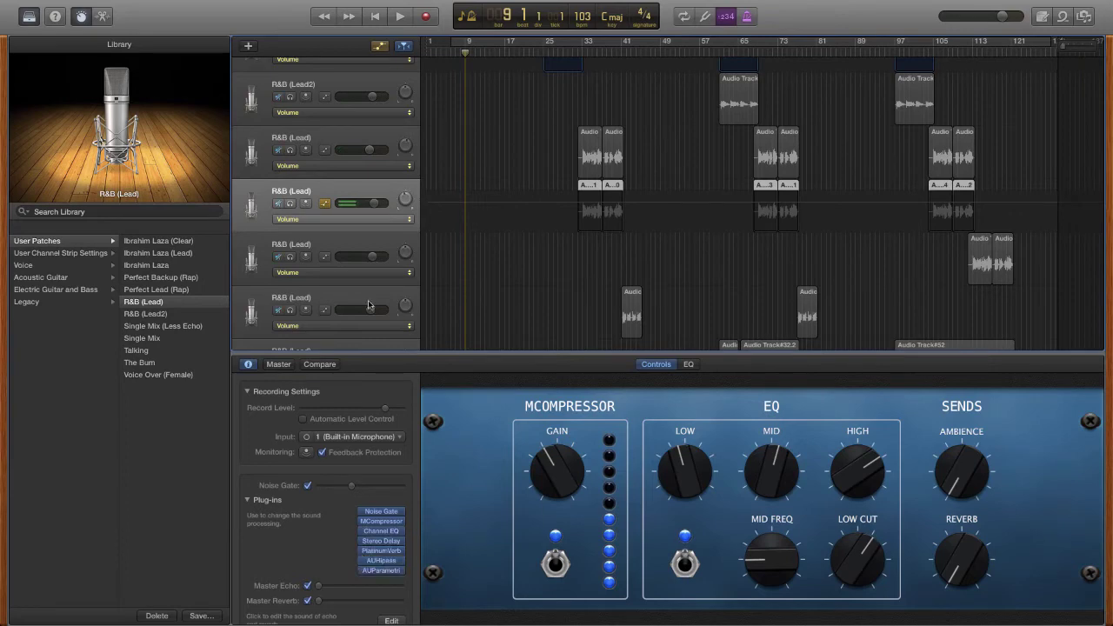
key("Down")
key("Down")
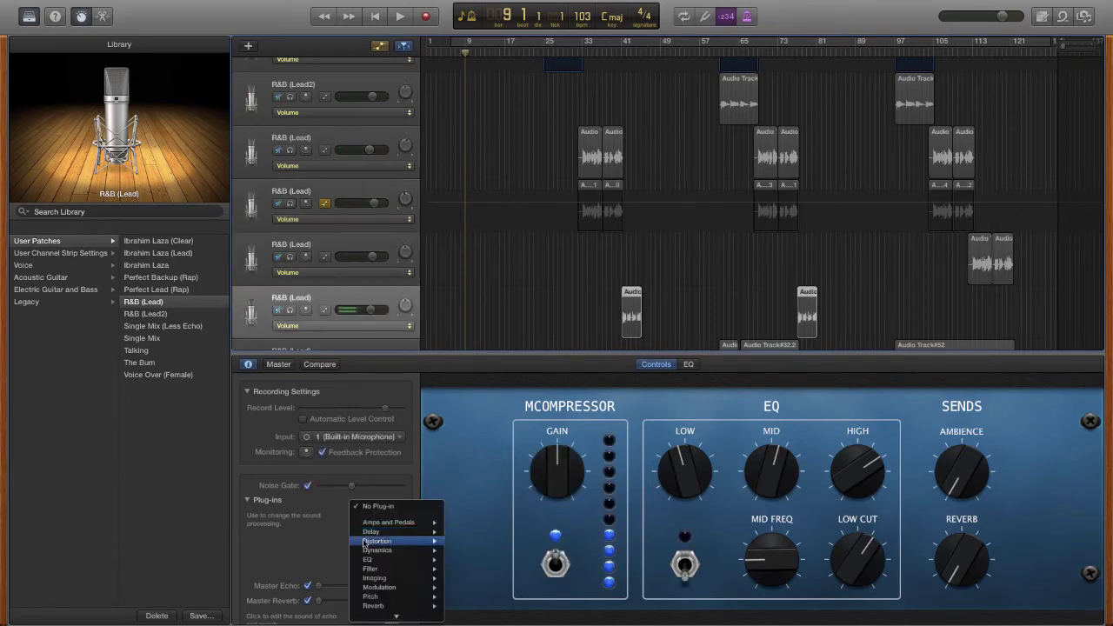
key("Down")
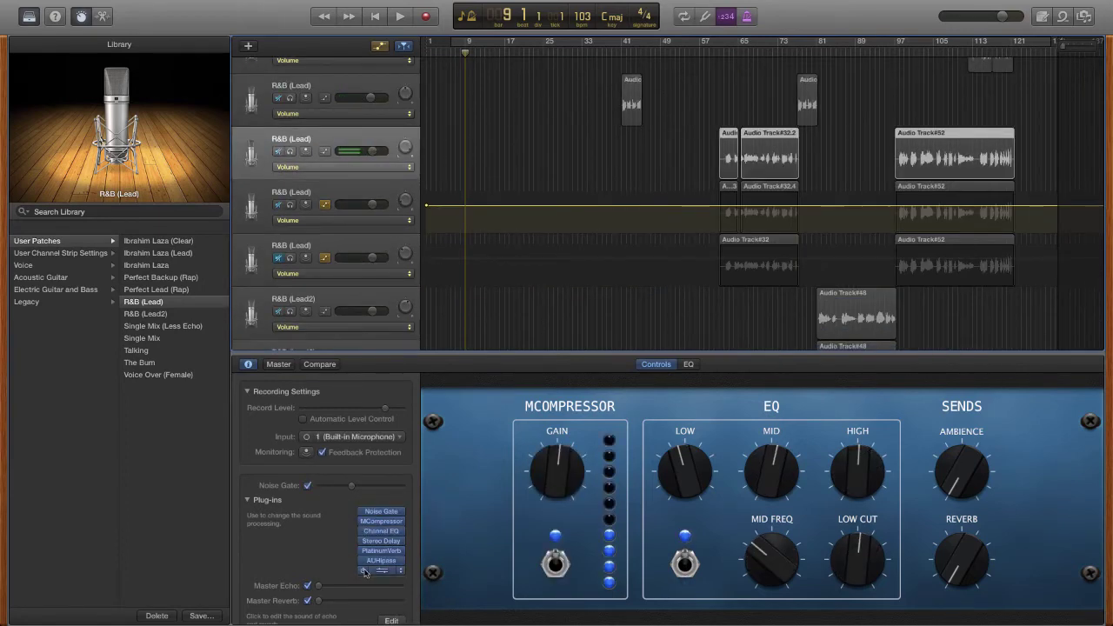
key("Down")
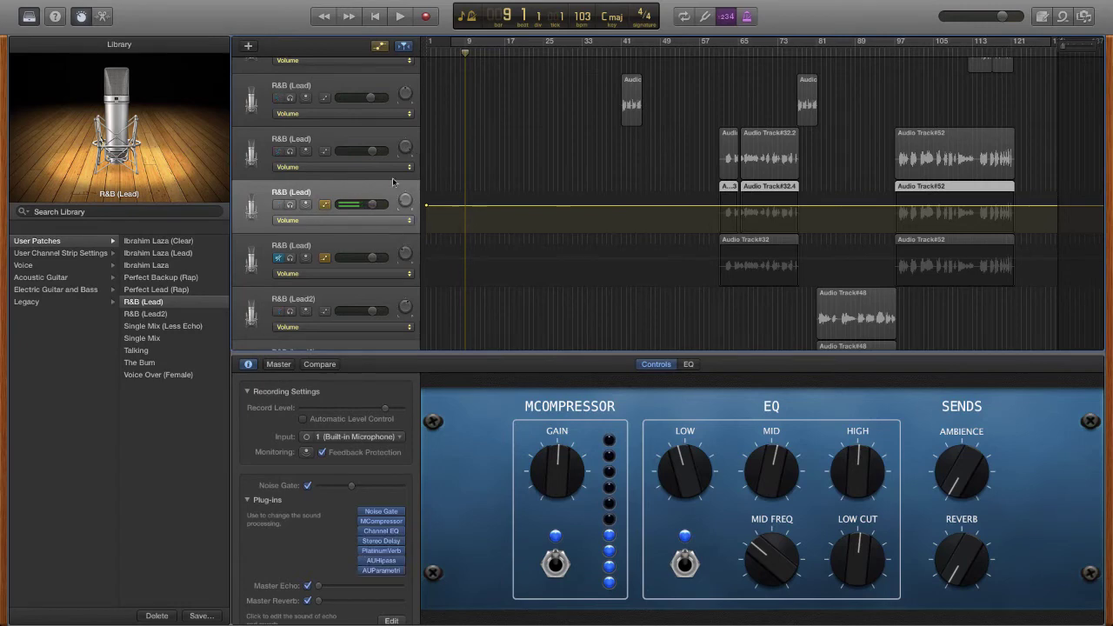
left_click(331, 261)
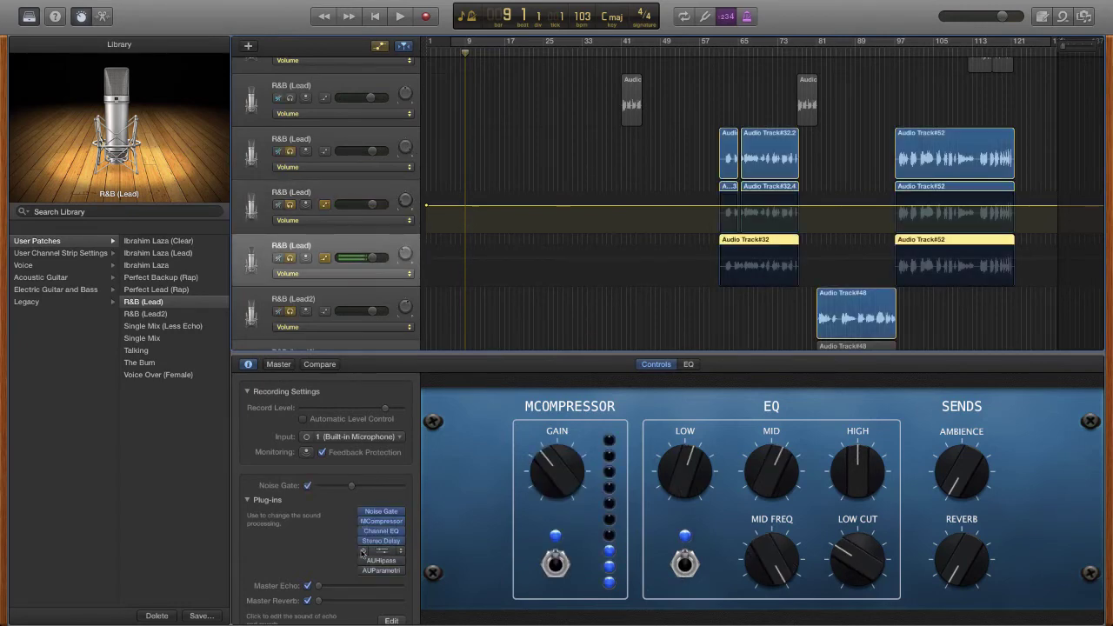
scroll(334, 294, "down", 2)
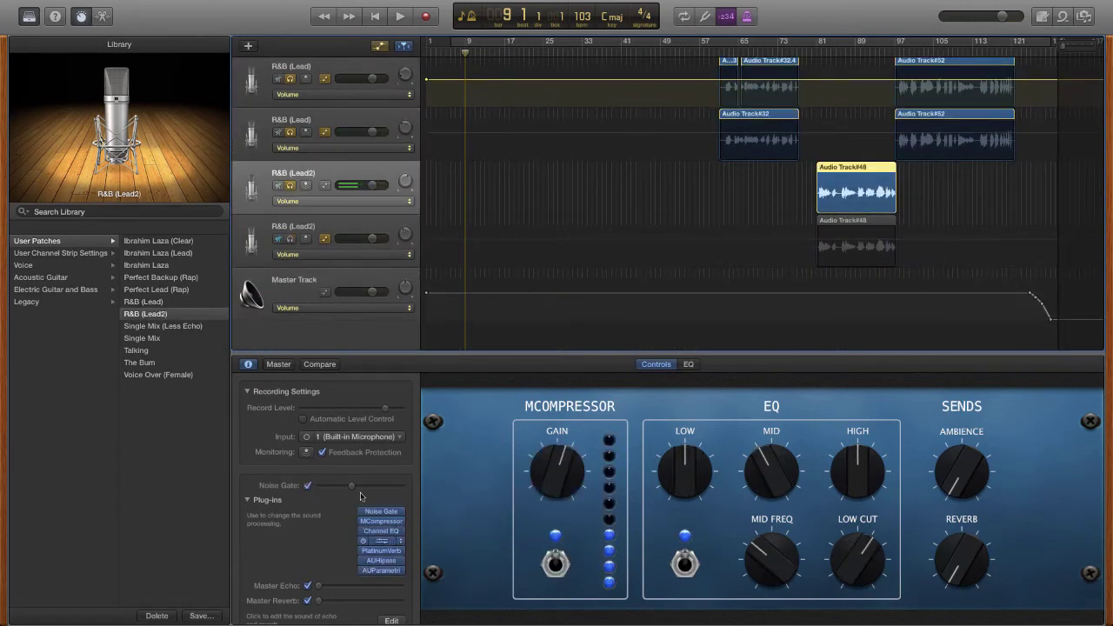
Step: View the Master Track's EQ curve, then the R&B (Lead2) vocal's Pop Vocal EQ
left_click(249, 293)
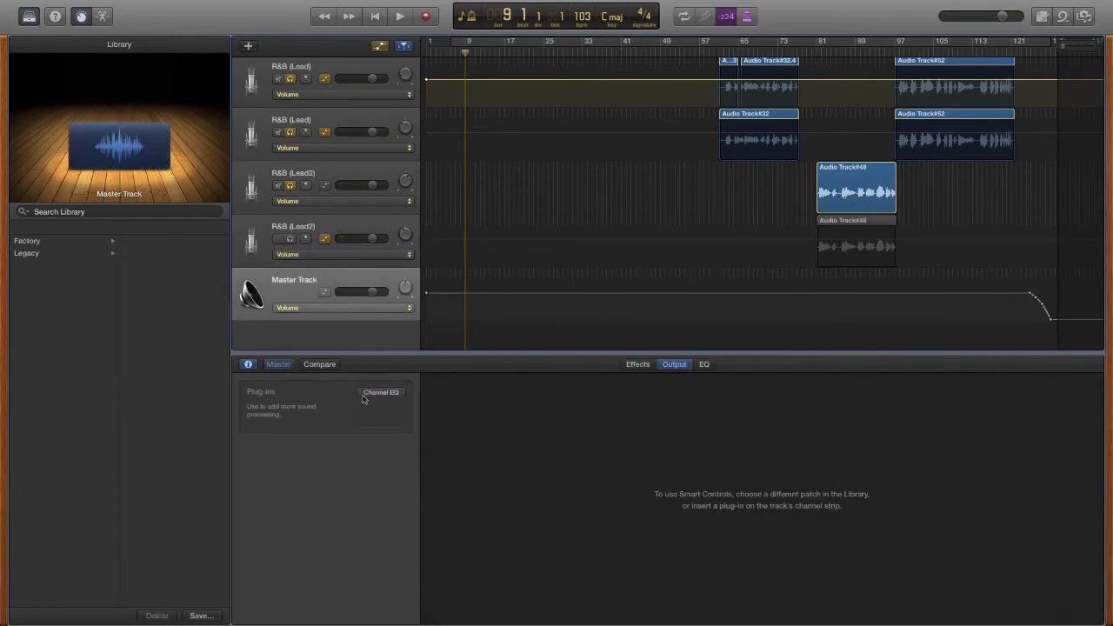
left_click(704, 364)
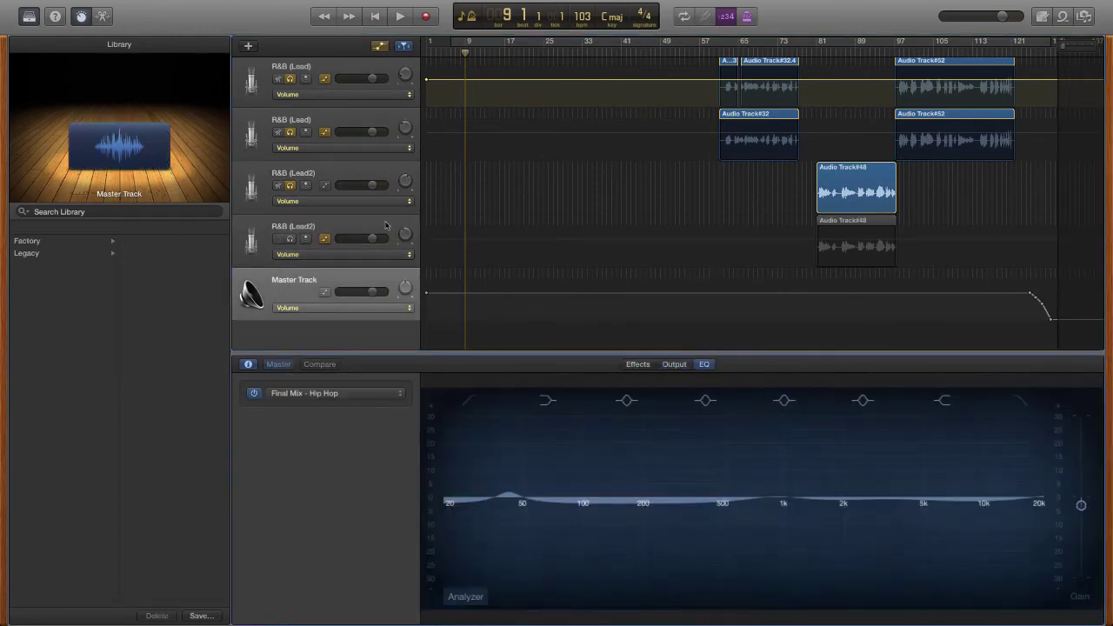
left_click(386, 226)
left_click(218, 7)
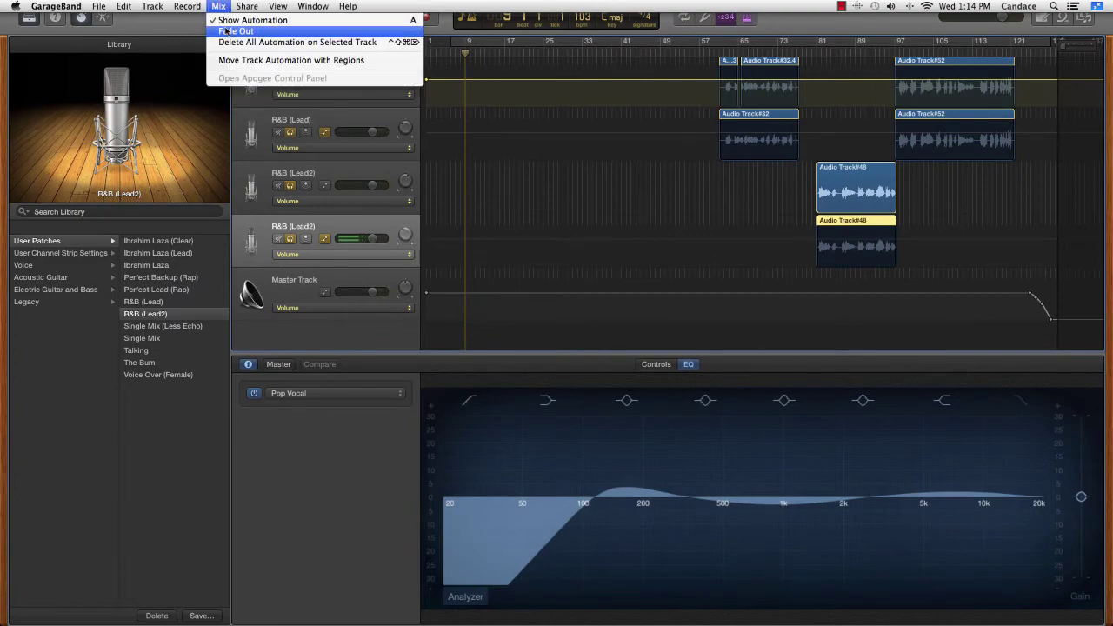
left_click(226, 31)
Step: Scroll to the top of the arrangement and return the playhead to bar 1
scroll(382, 261, "up", 10)
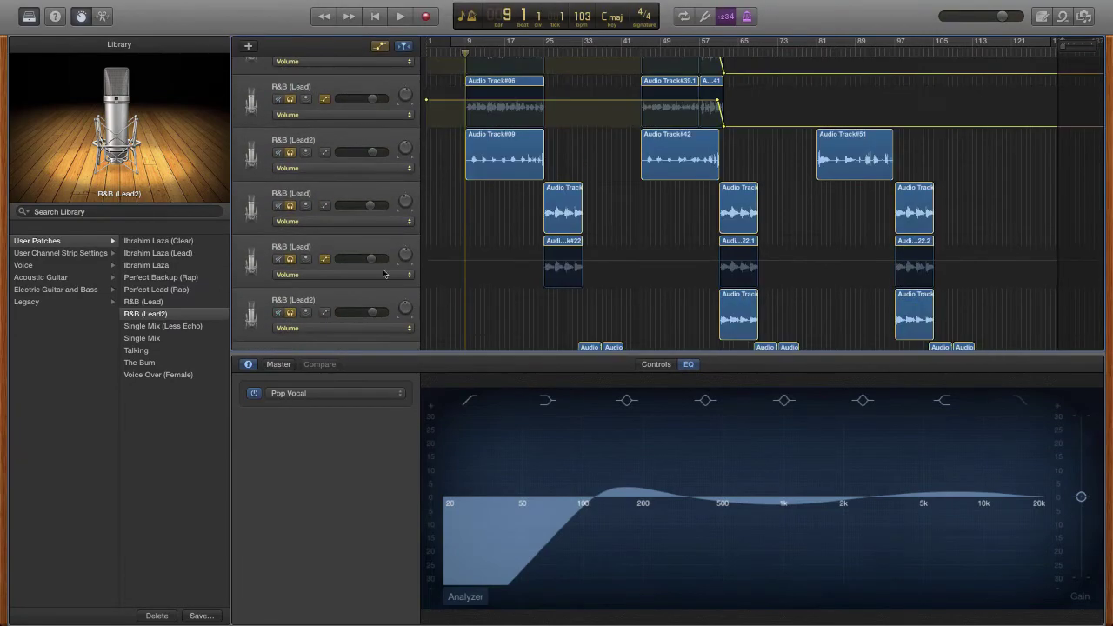
scroll(301, 207, "up", 5)
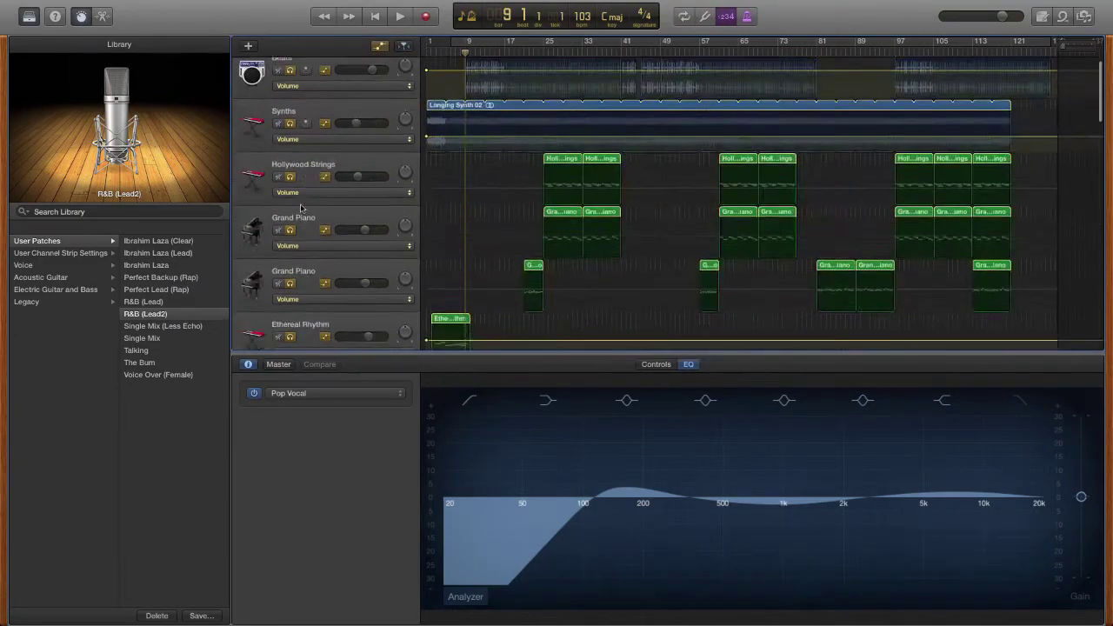
scroll(301, 207, "up", 2)
left_click(426, 46)
Step: With cycling off, play the processed vocal mix from bar 1, scrolling the tracks through bar 37
left_click(620, 43)
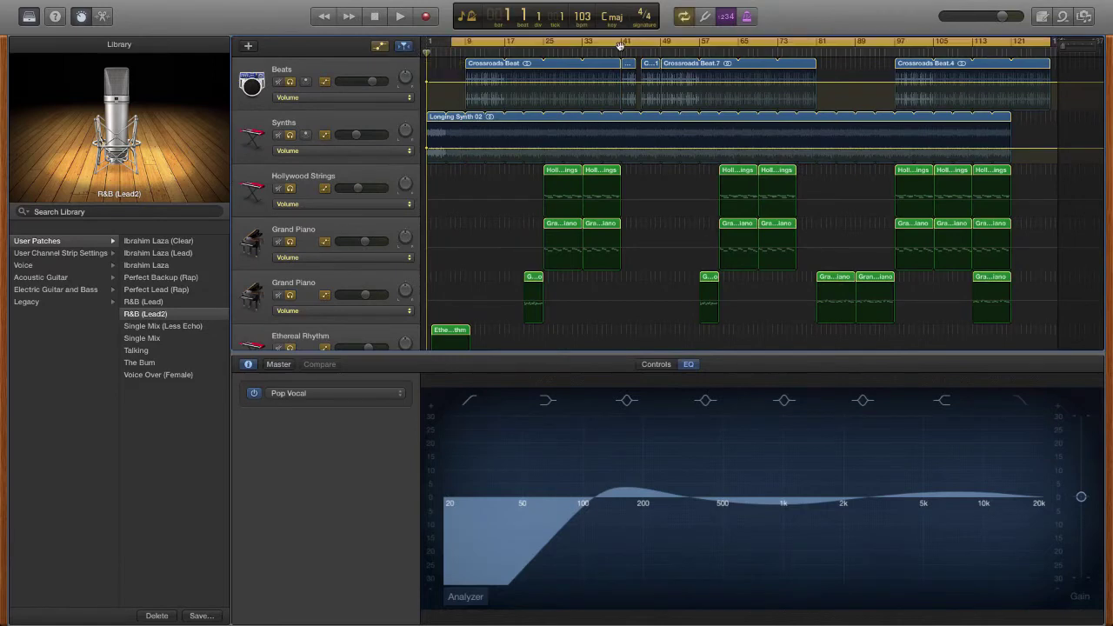
left_click(620, 43)
left_click(426, 50)
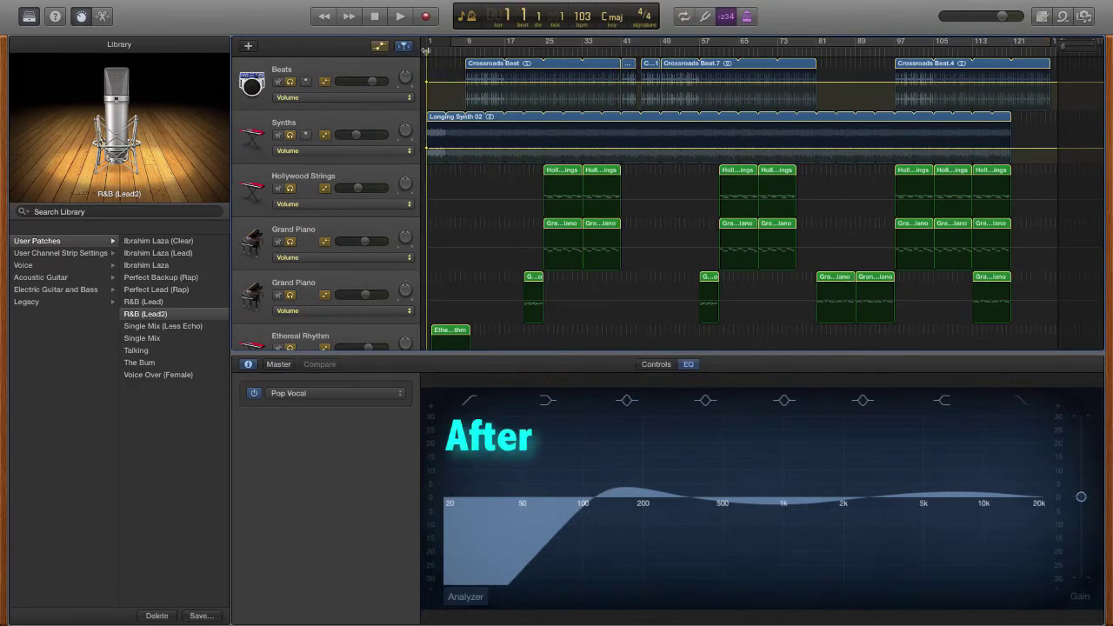
key("space")
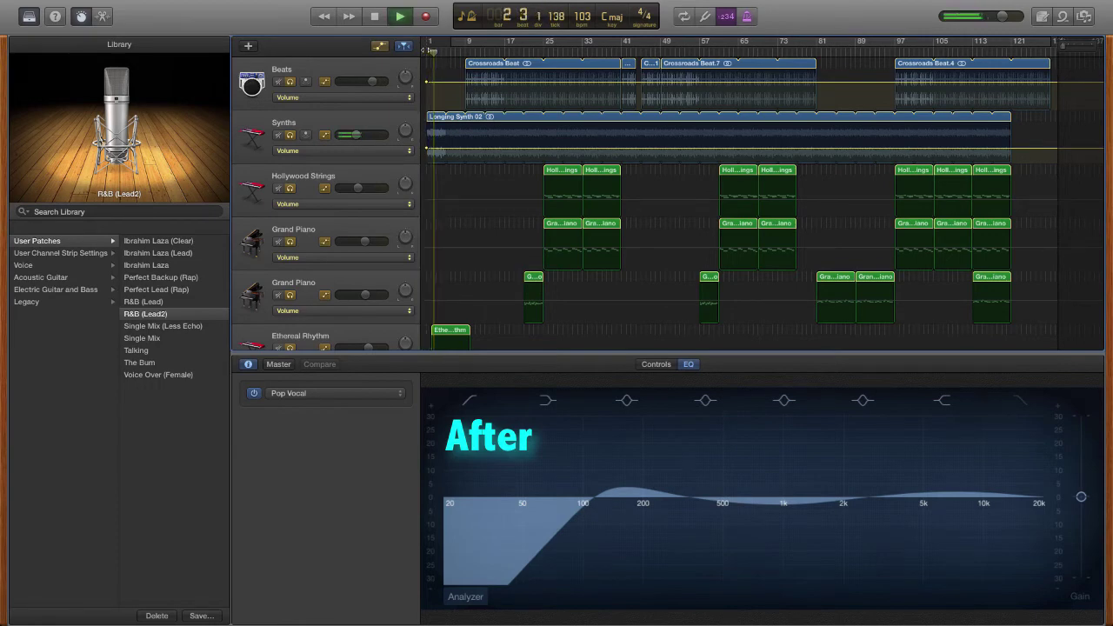
scroll(498, 232, "down", 5)
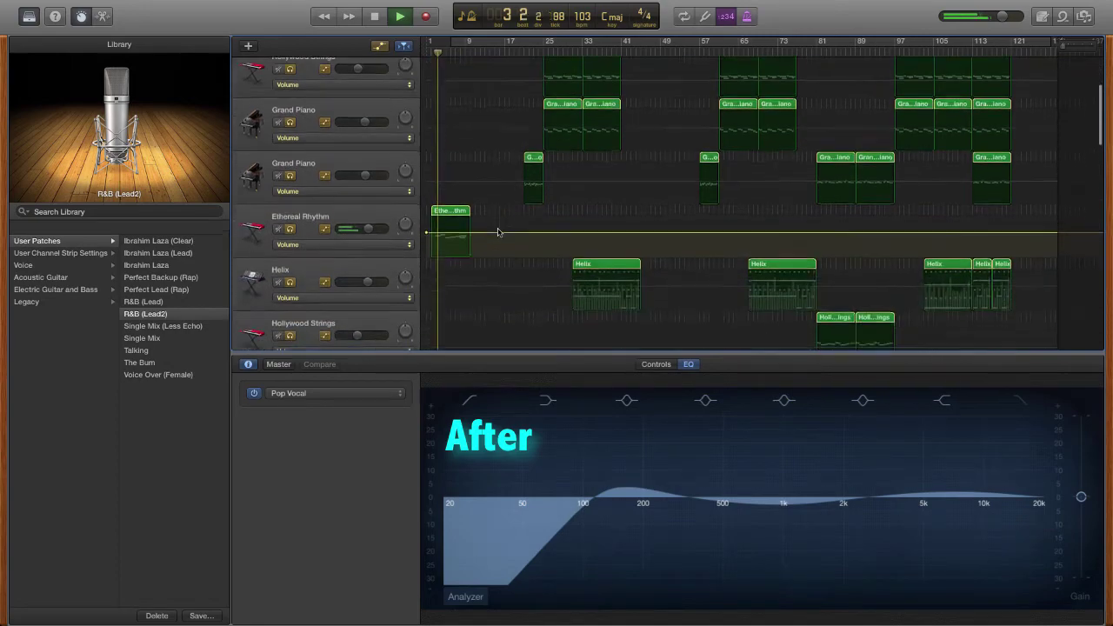
scroll(497, 233, "down", 6)
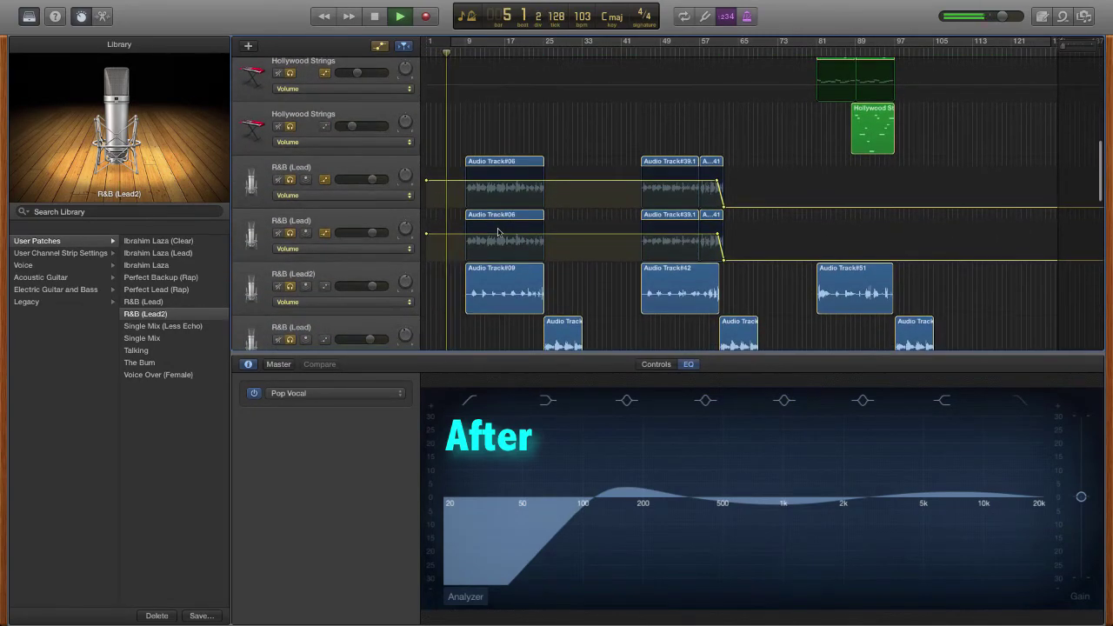
scroll(497, 233, "up", 3)
scroll(497, 233, "up", 6)
scroll(497, 232, "down", 14)
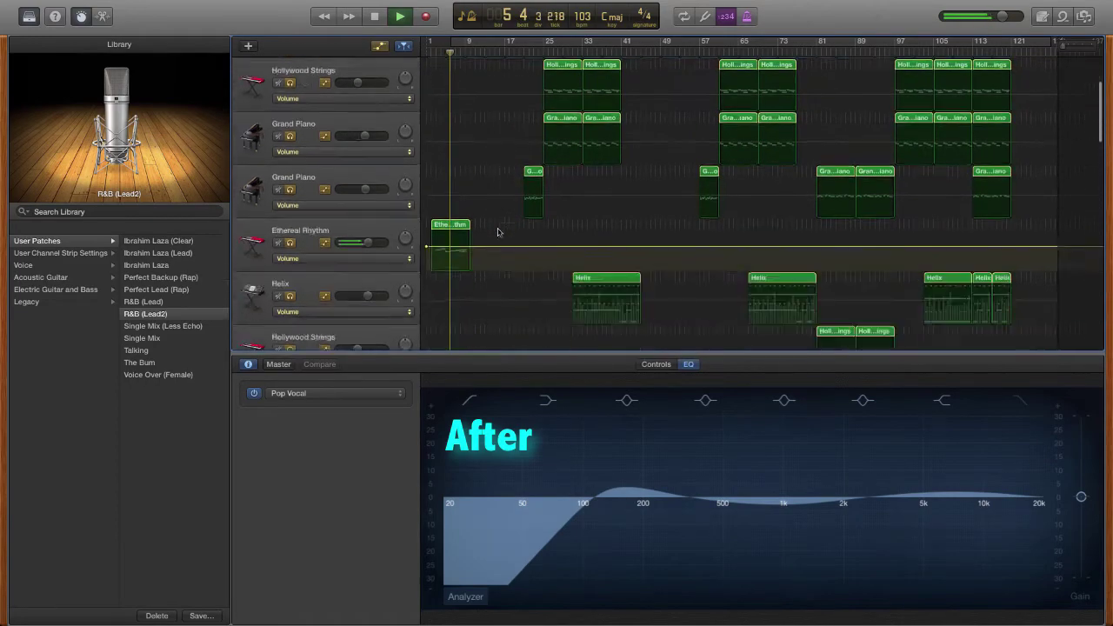
scroll(497, 232, "down", 6)
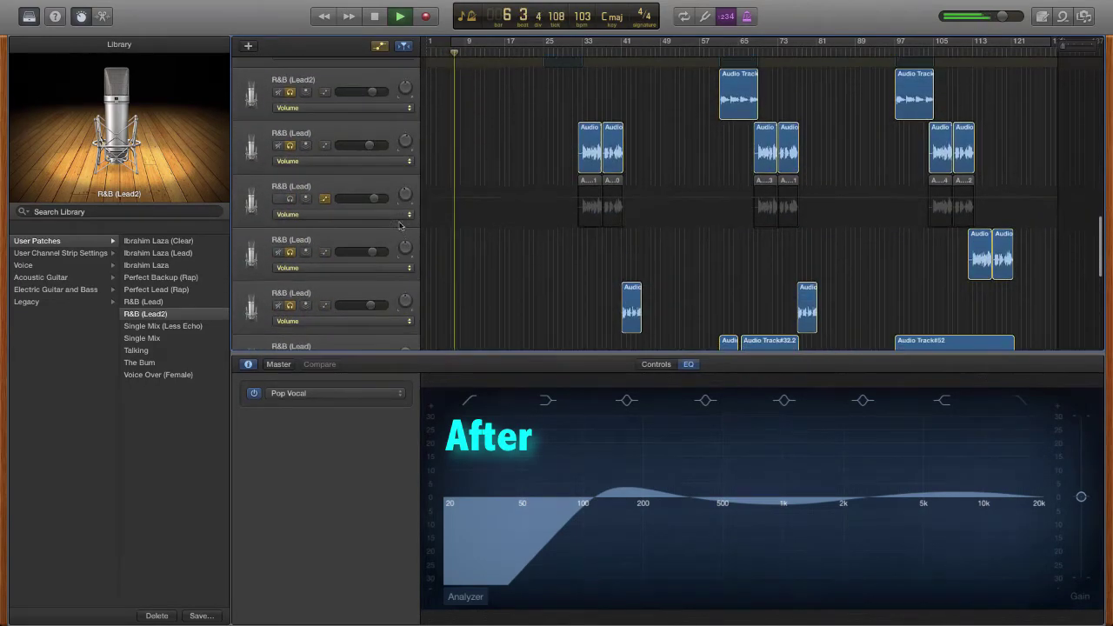
scroll(291, 202, "down", 8)
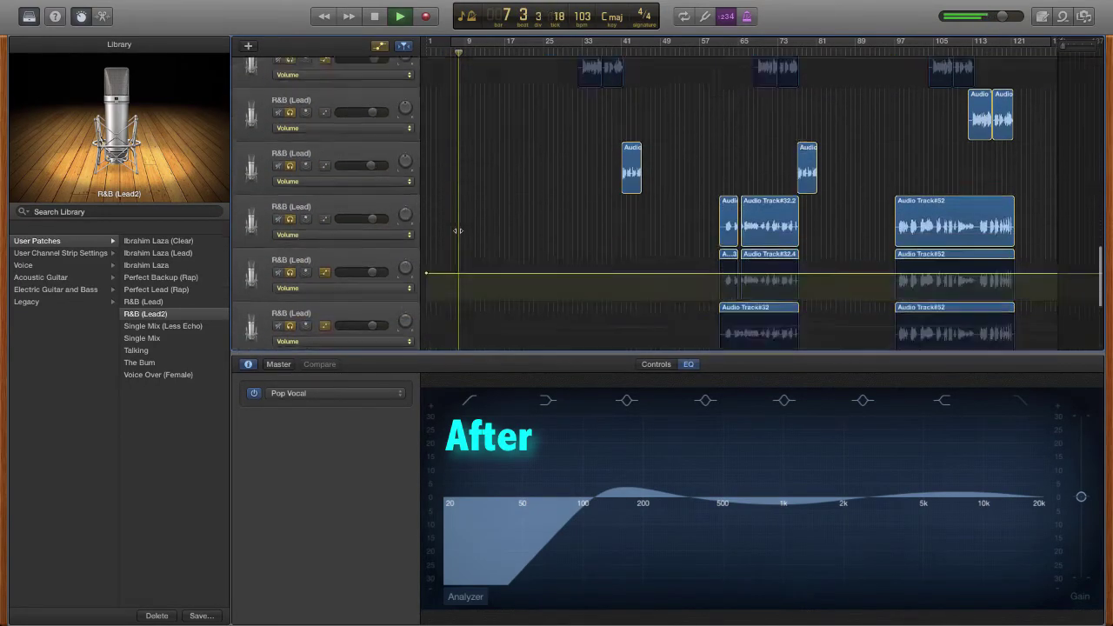
scroll(457, 230, "up", 15)
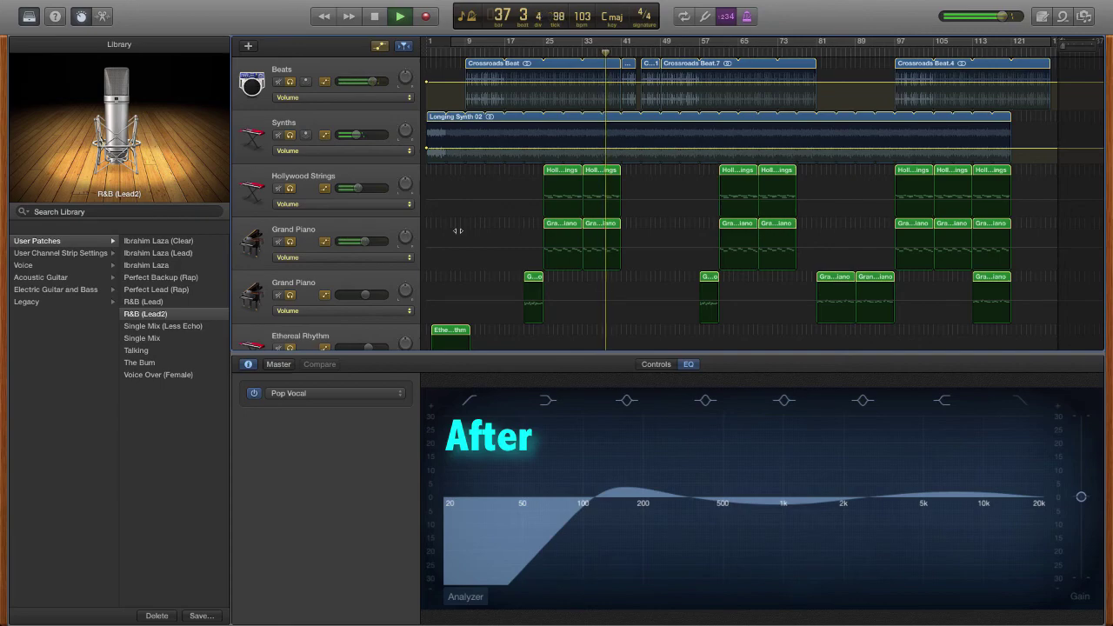
Step: Jump playback to bar 65 and listen through to bar 80, scrolling the tracks
scroll(790, 209, "down", 10)
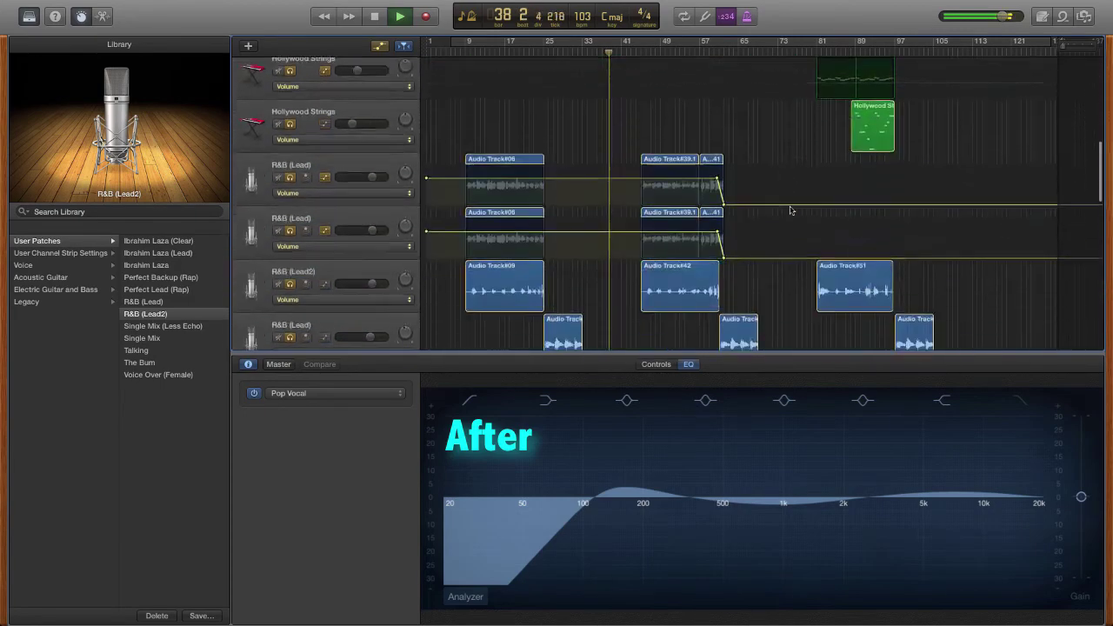
scroll(790, 209, "down", 10)
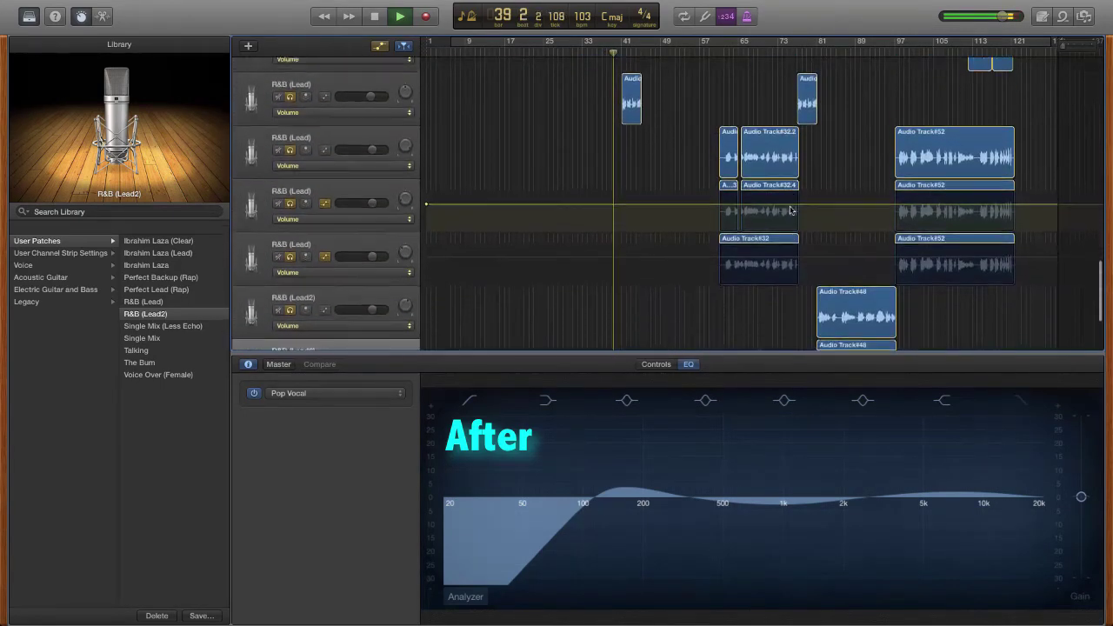
left_click(738, 50)
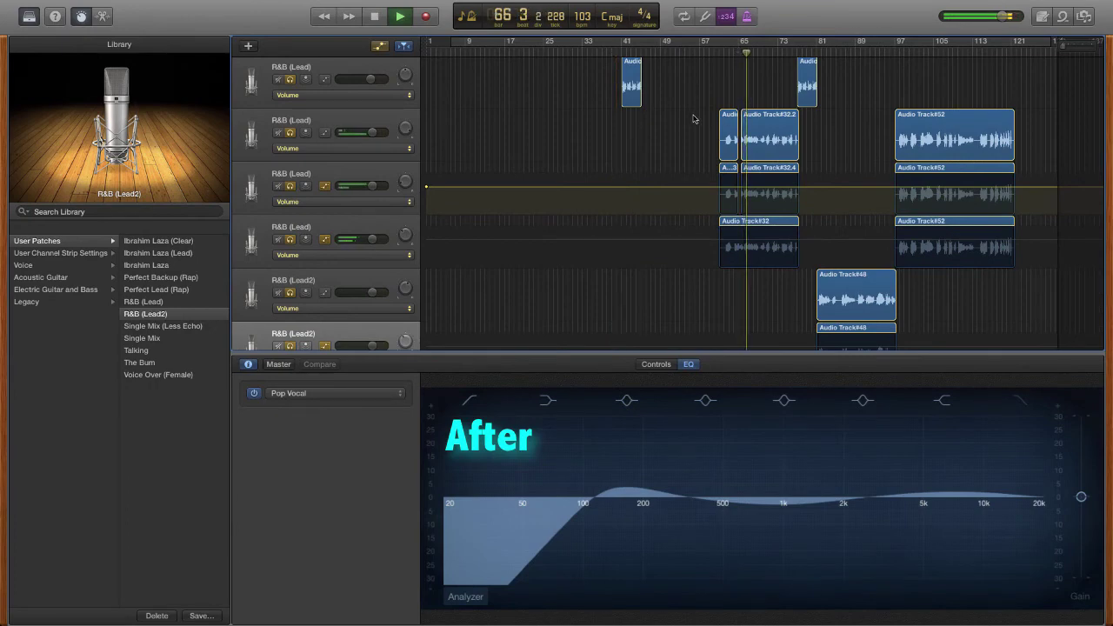
scroll(694, 120, "up", 8)
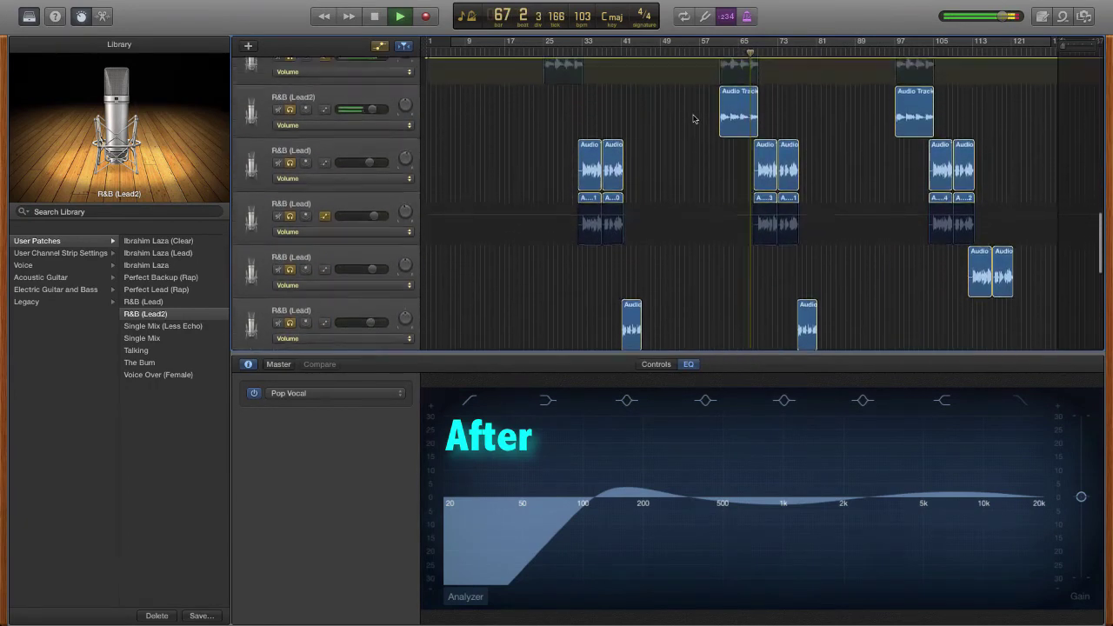
scroll(694, 119, "up", 5)
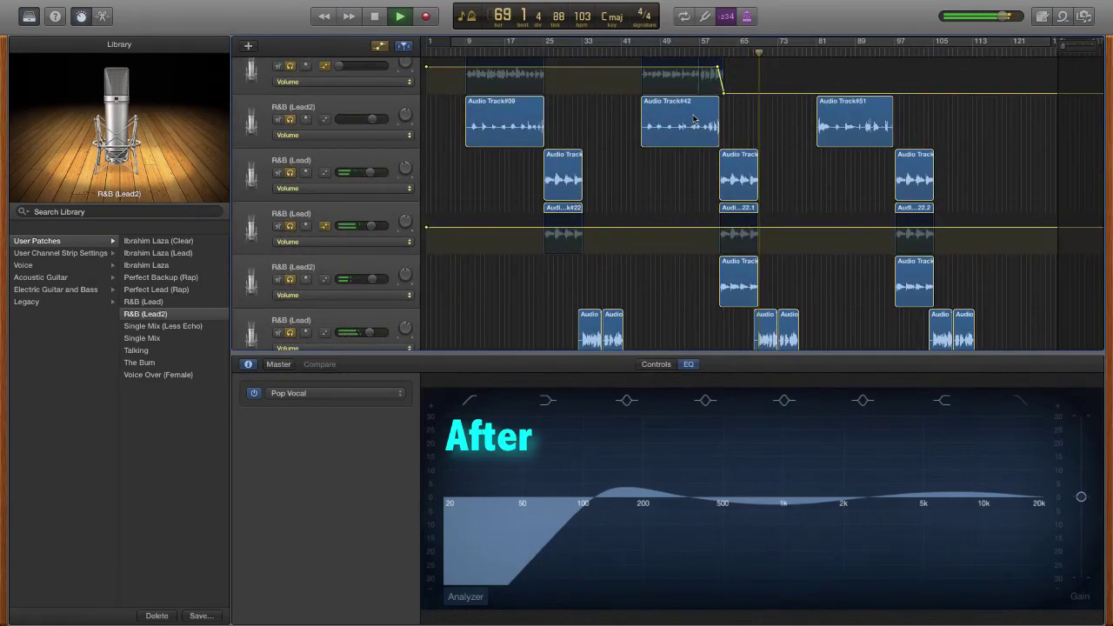
scroll(693, 119, "up", 8)
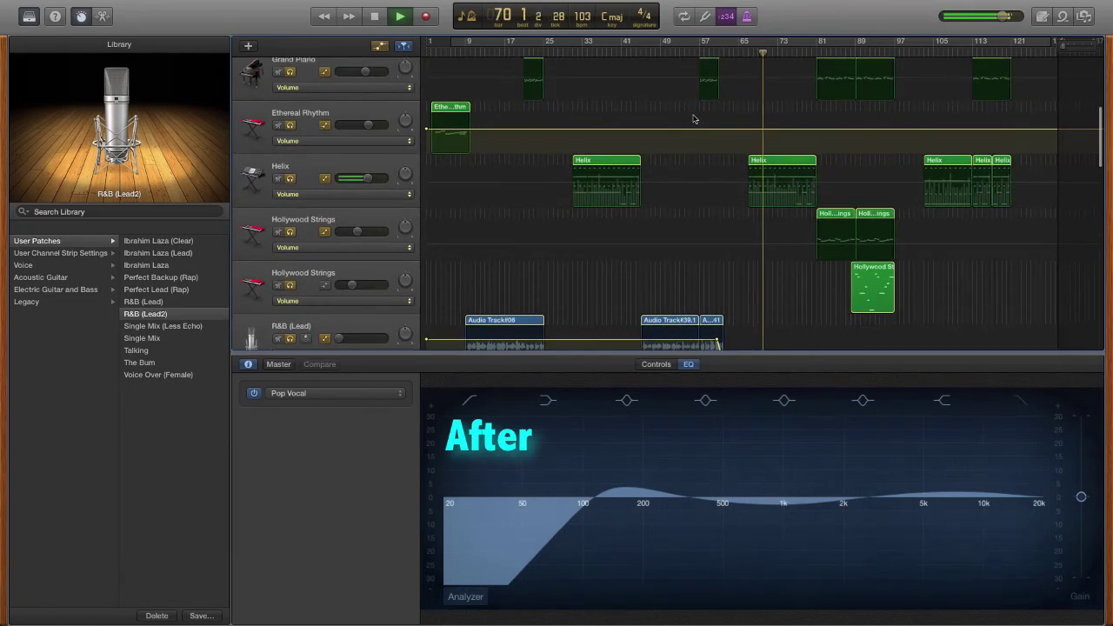
scroll(694, 119, "up", 6)
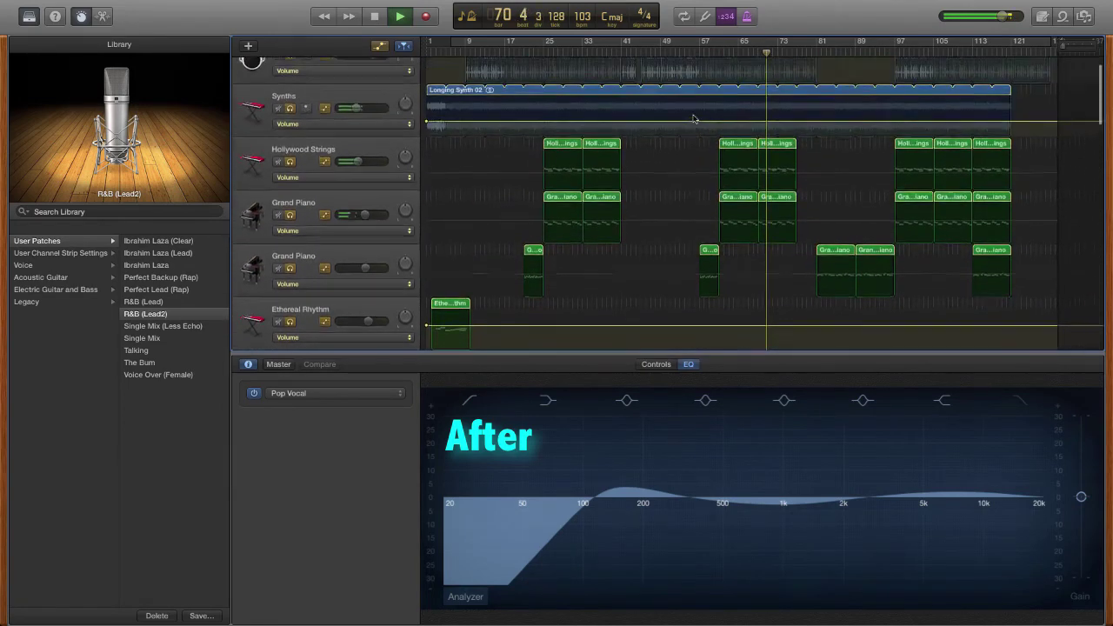
scroll(694, 119, "up", 1)
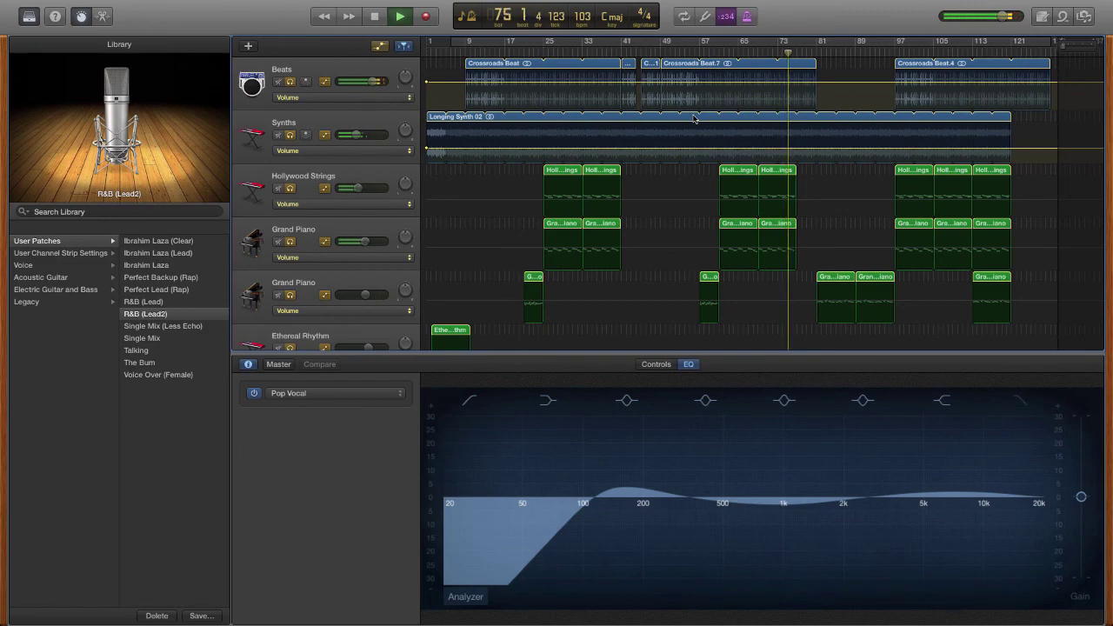
scroll(694, 119, "down", 1)
scroll(694, 118, "up", 1)
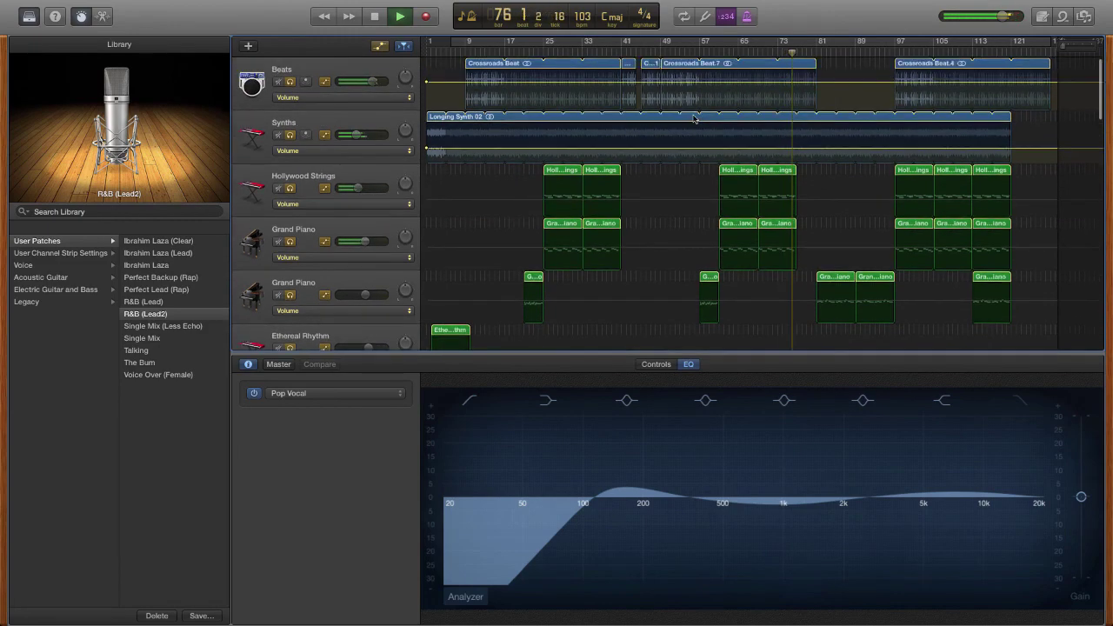
scroll(693, 118, "down", 10)
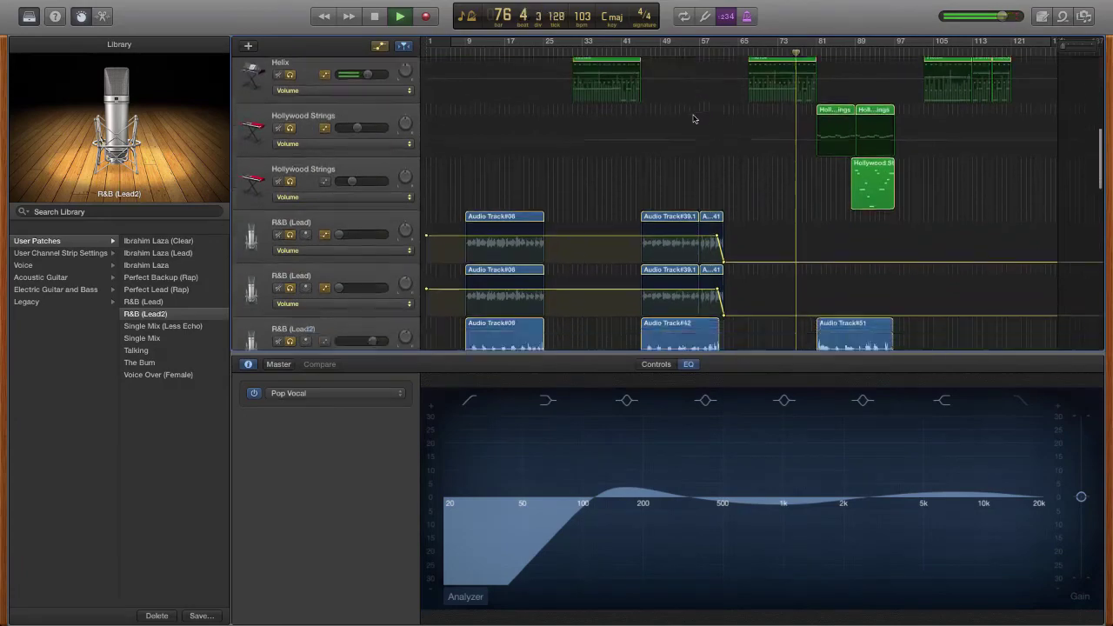
scroll(693, 118, "down", 5)
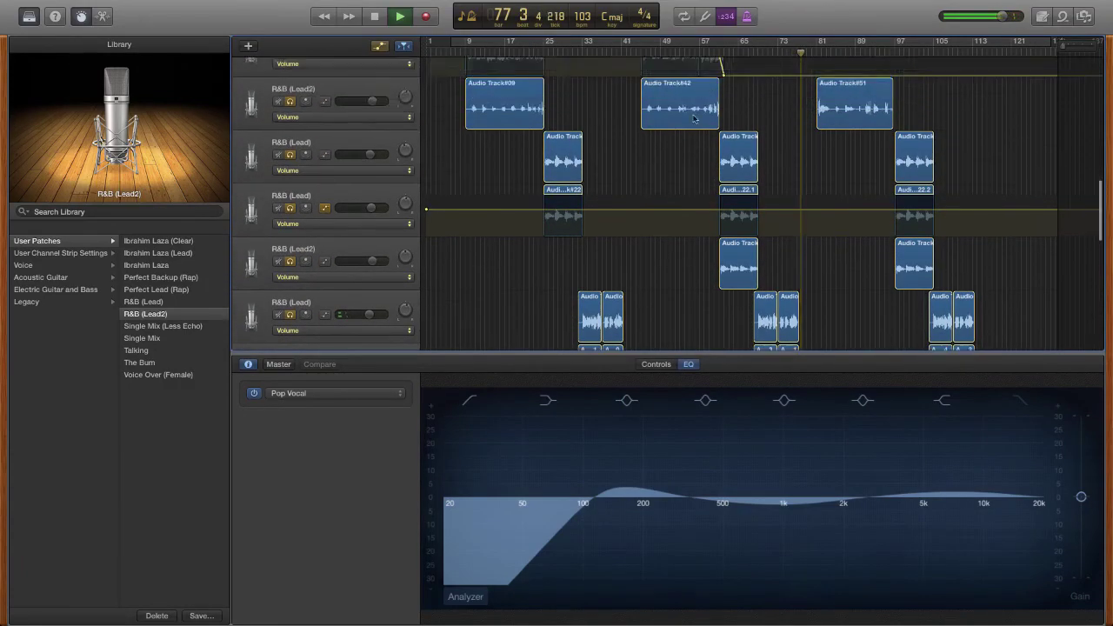
scroll(693, 119, "up", 10)
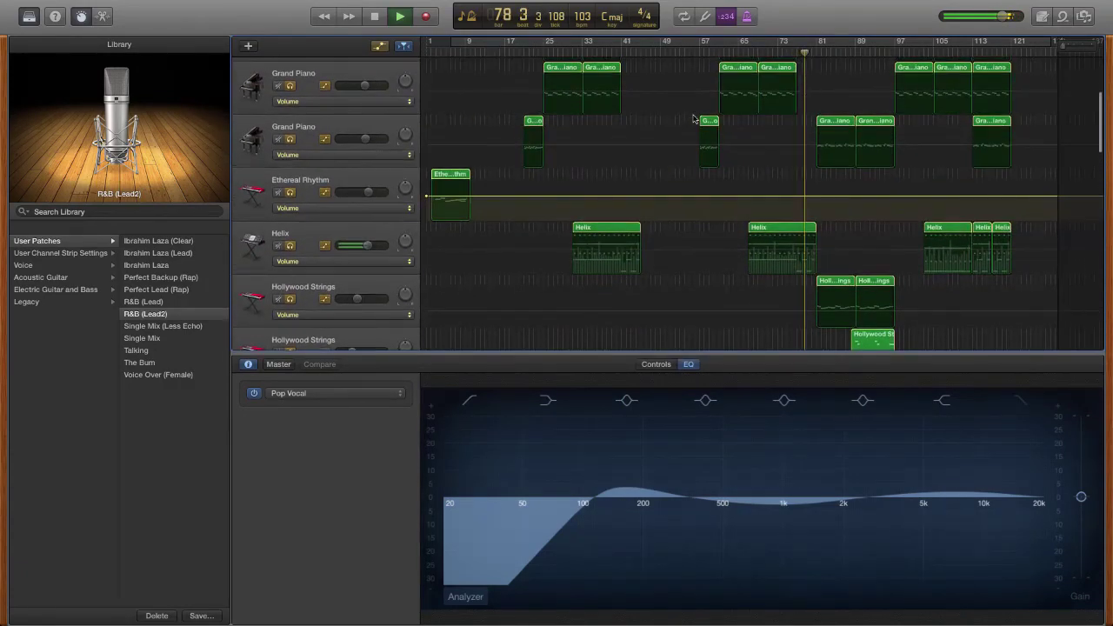
scroll(694, 118, "up", 8)
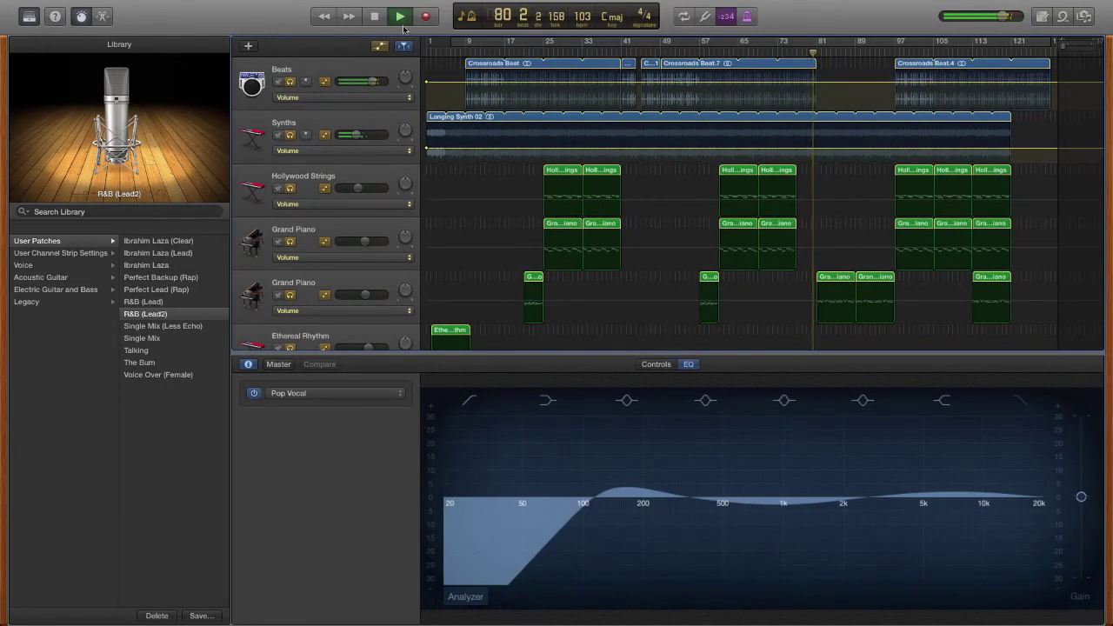
left_click(374, 18)
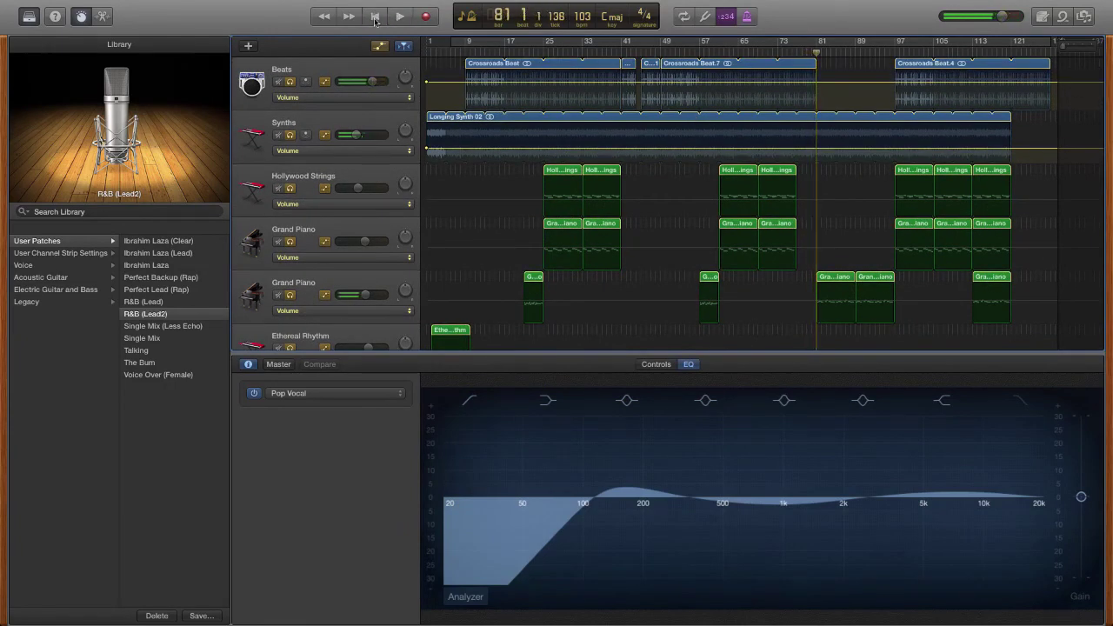